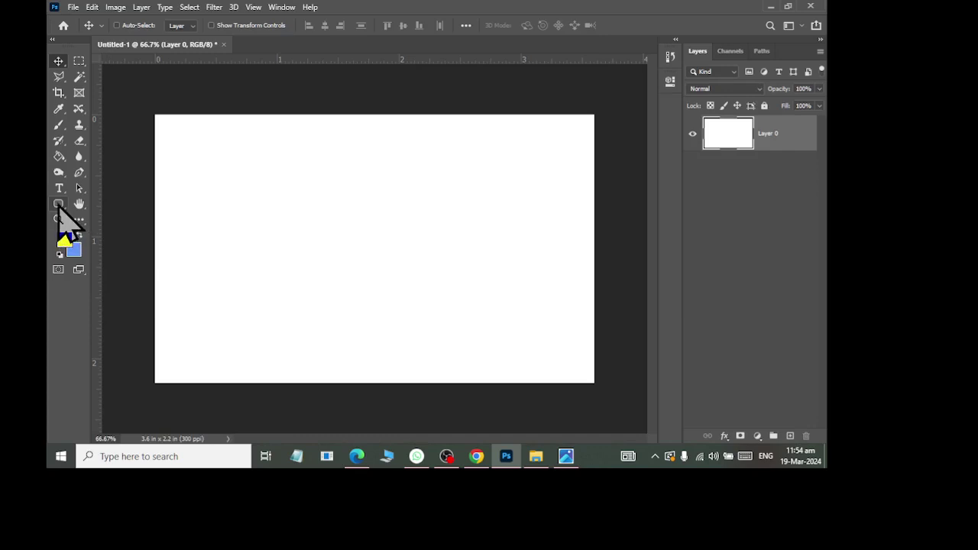
Step: Create a yellow polygon with 6 sides using the Polygon tool
{"action": "left_click", "coordinate": [59, 204]}
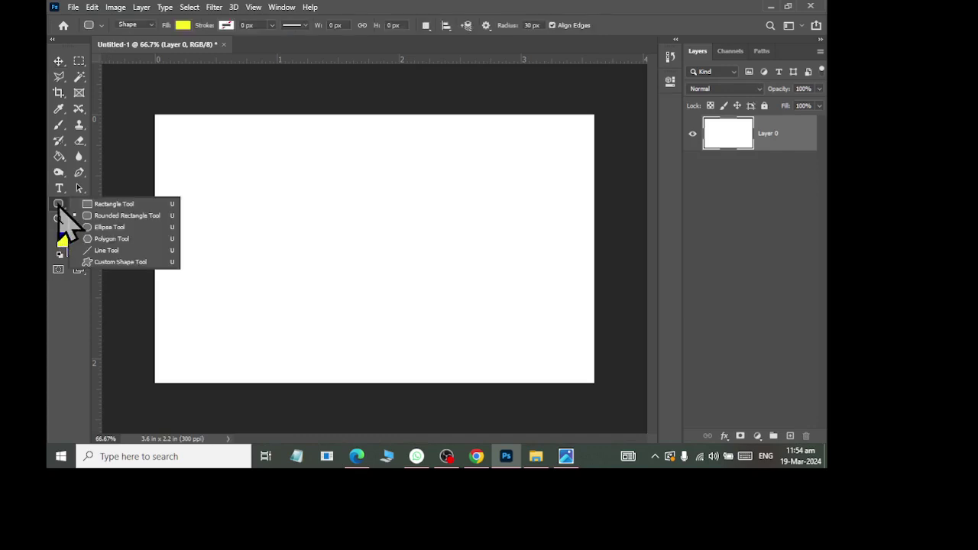
{"action": "left_click", "coordinate": [91, 239]}
{"action": "left_click", "coordinate": [314, 256]}
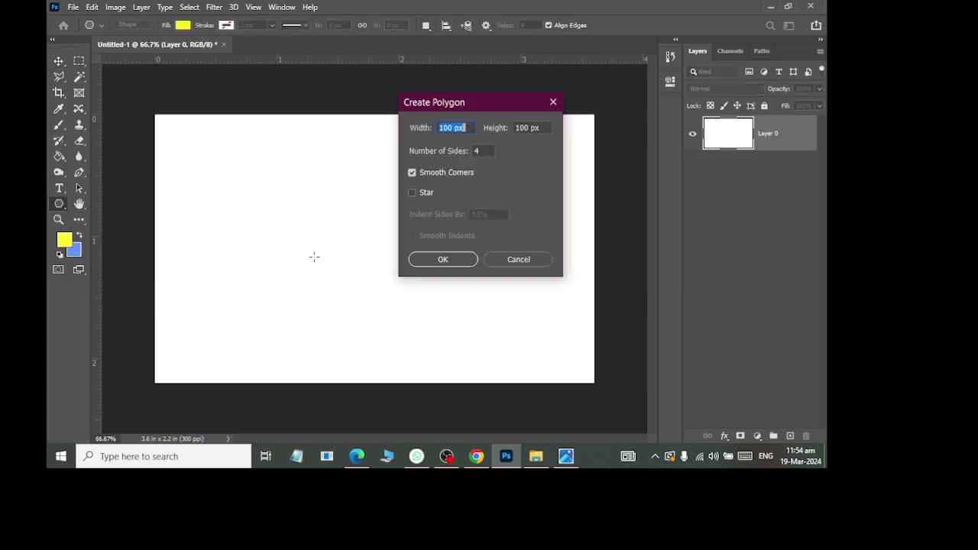
{"action": "double_click", "coordinate": [476, 151]}
{"action": "type", "text": "6"}
{"action": "left_click", "coordinate": [446, 262]}
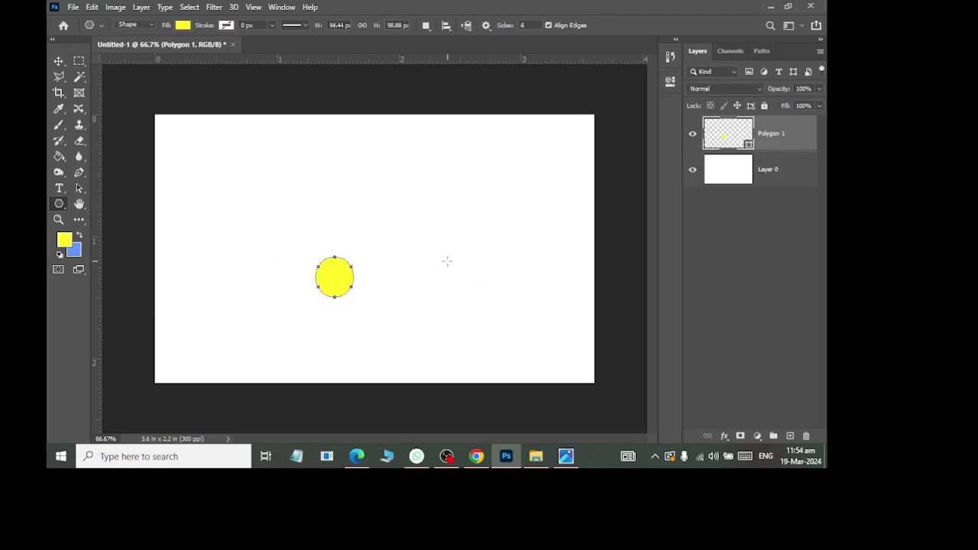
Step: Undo it and recreate the hexagon with Smooth Corners off for sharp corners
{"action": "key", "text": "ctrl+z"}
{"action": "left_click", "coordinate": [338, 247]}
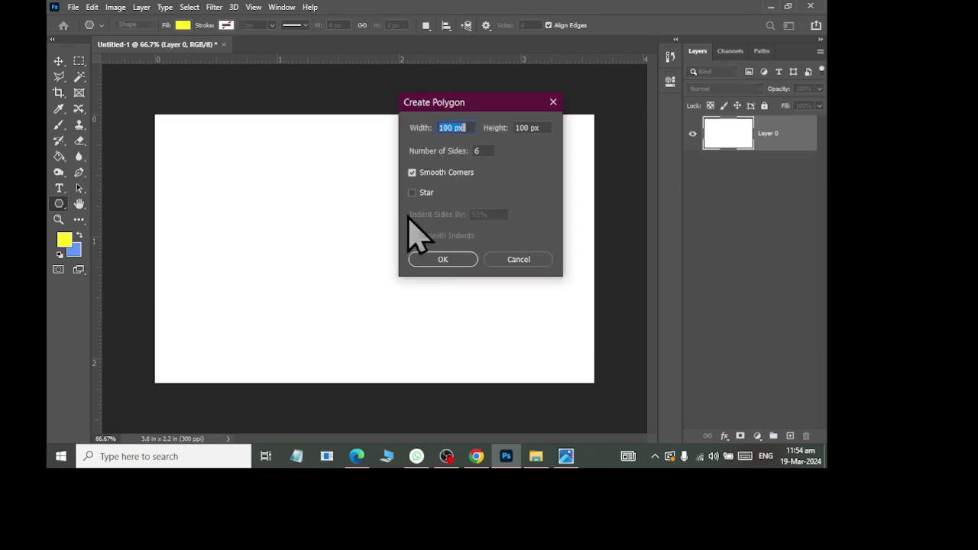
{"action": "left_click", "coordinate": [416, 172]}
{"action": "left_click", "coordinate": [443, 259]}
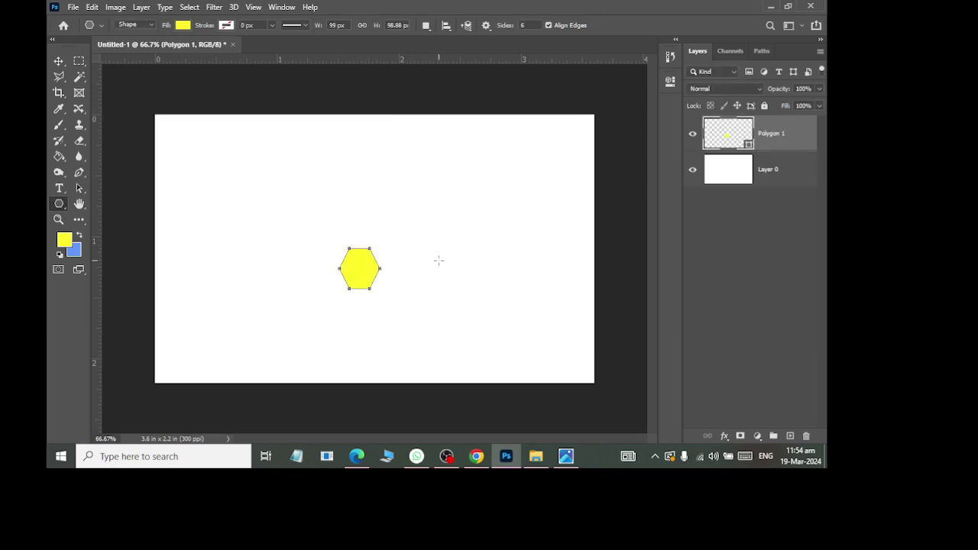
{"action": "left_click", "coordinate": [59, 61]}
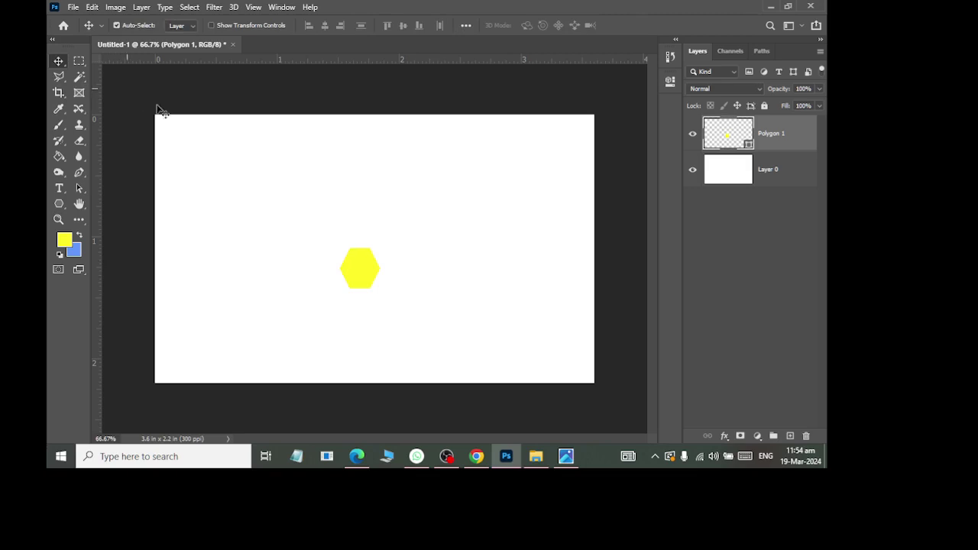
Step: Scale the hexagon far past the card and shift it left, leaving a pointed right edge
{"action": "key", "text": "ctrl+t"}
{"action": "left_click_drag", "start_coordinate": [381, 288], "coordinate": [553, 461]}
{"action": "left_click_drag", "start_coordinate": [434, 330], "coordinate": [347, 300]}
{"action": "key", "text": "ctrl+minus"}
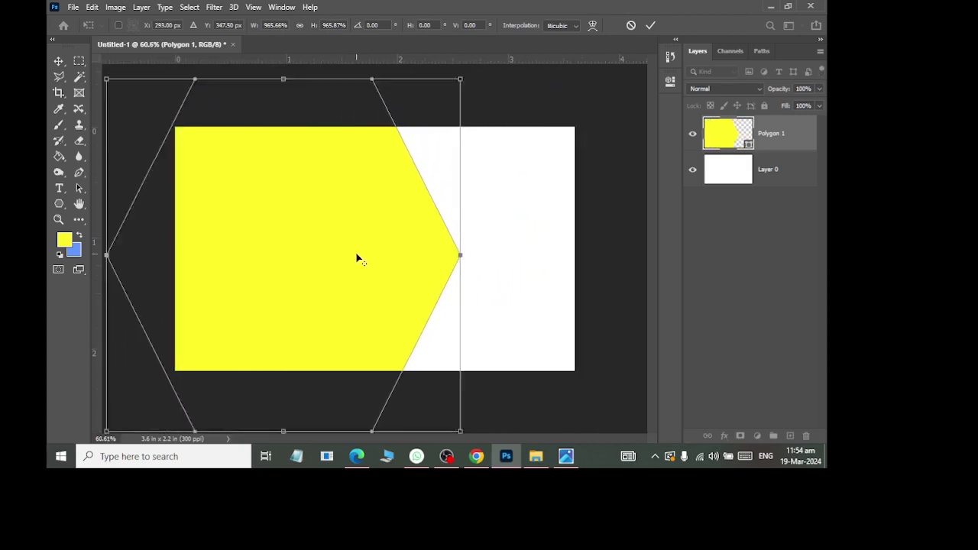
{"action": "left_click_drag", "start_coordinate": [434, 375], "coordinate": [466, 404]}
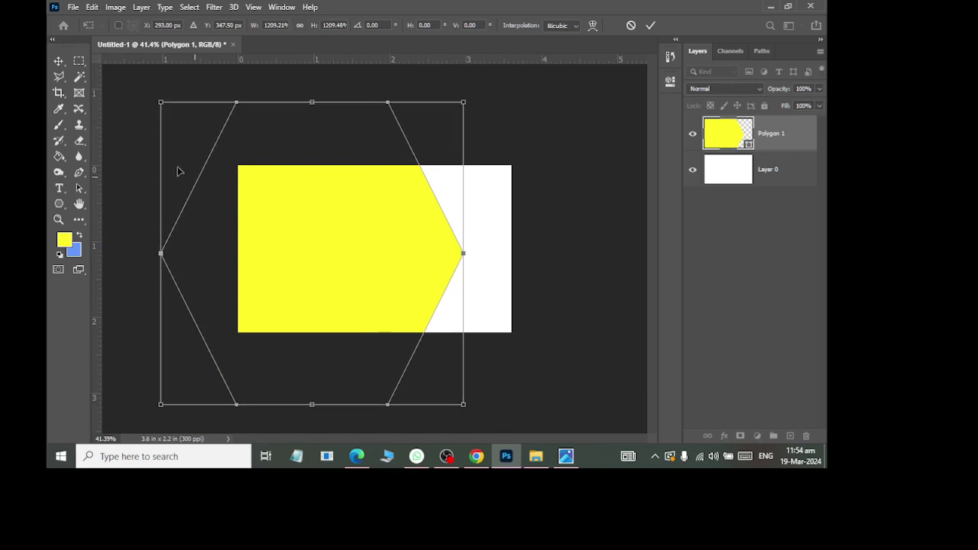
{"action": "key", "text": "Return"}
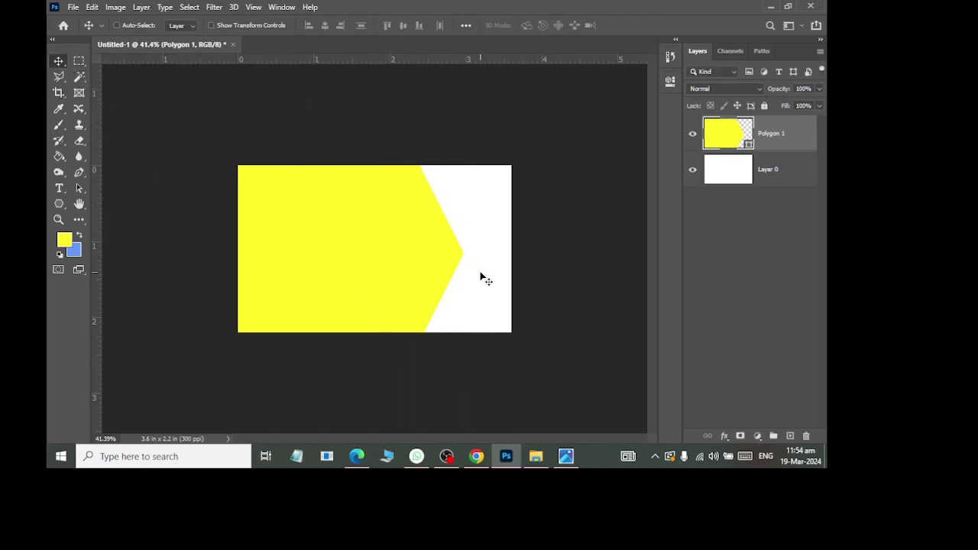
{"action": "scroll", "coordinate": [481, 276], "scroll_direction": "down", "scroll_amount": 3}
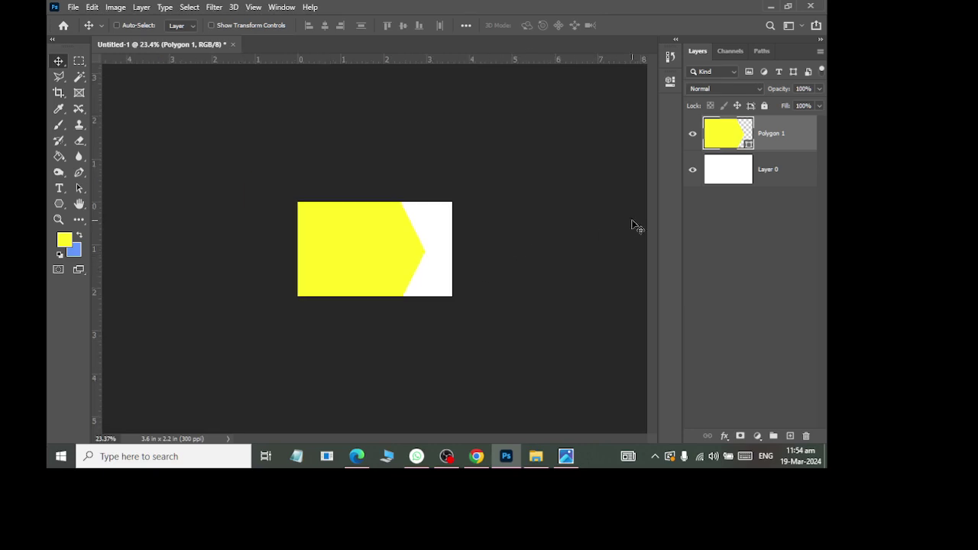
{"action": "key", "text": "alt+Tab"}
{"action": "key", "text": "alt+Tab"}
Step: Fill the white Layer 0 background with orange (#ffc12d) using the Paint Bucket
{"action": "left_click", "coordinate": [745, 173]}
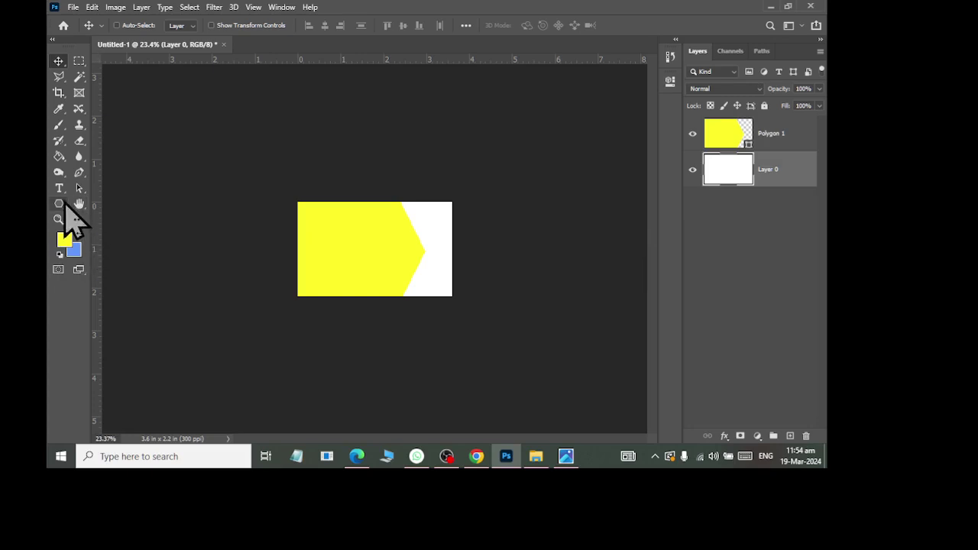
{"action": "left_click", "coordinate": [60, 158]}
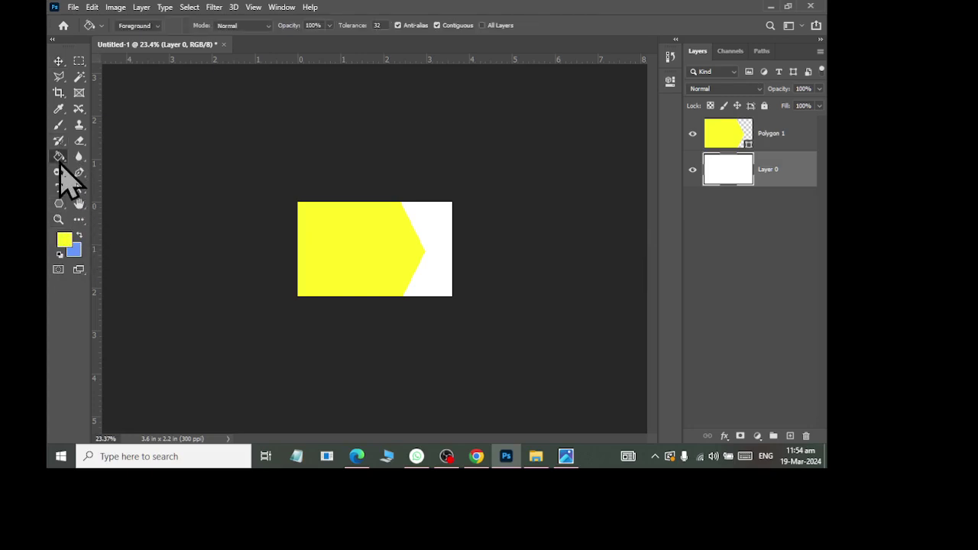
{"action": "right_click", "coordinate": [60, 162]}
{"action": "left_click", "coordinate": [102, 167]}
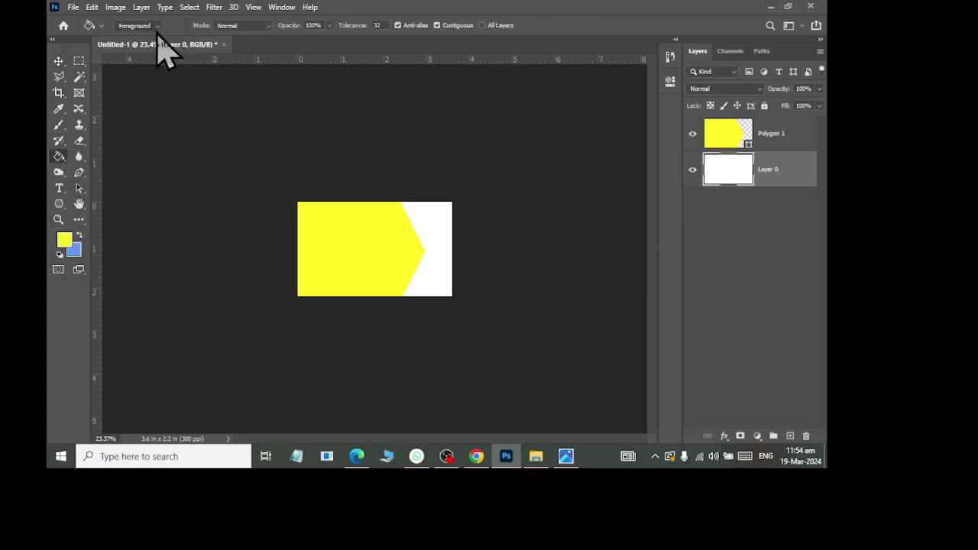
{"action": "left_click", "coordinate": [65, 241]}
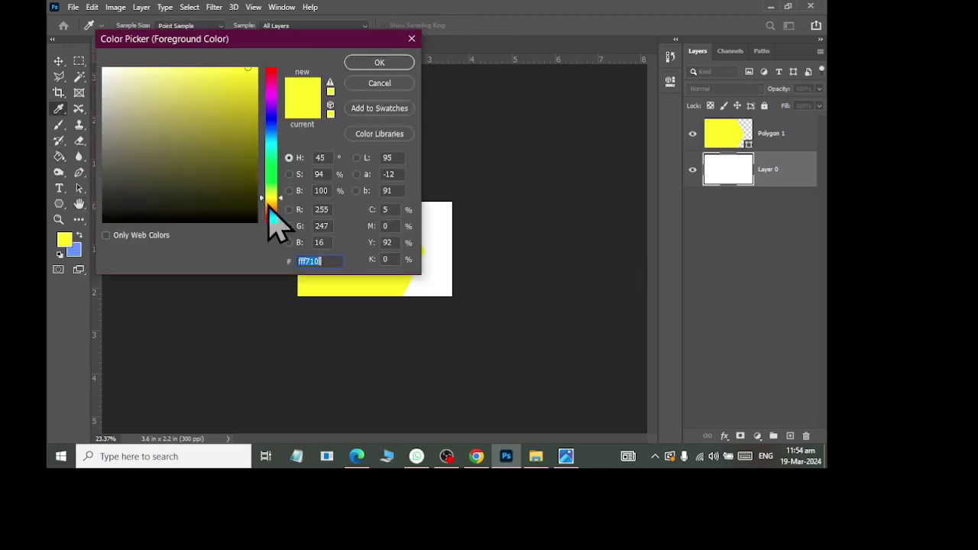
{"action": "left_click", "coordinate": [269, 205]}
{"action": "left_click", "coordinate": [230, 67]}
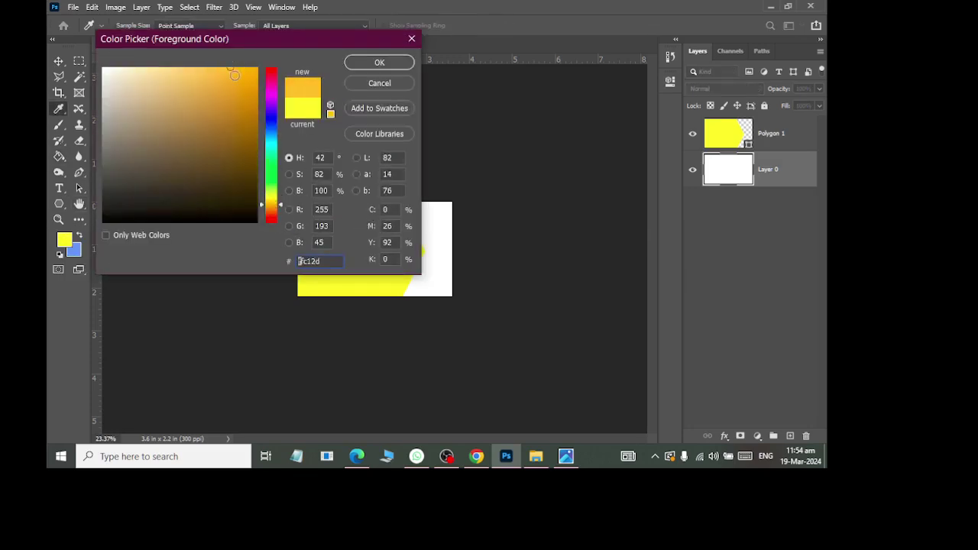
{"action": "left_click", "coordinate": [379, 62]}
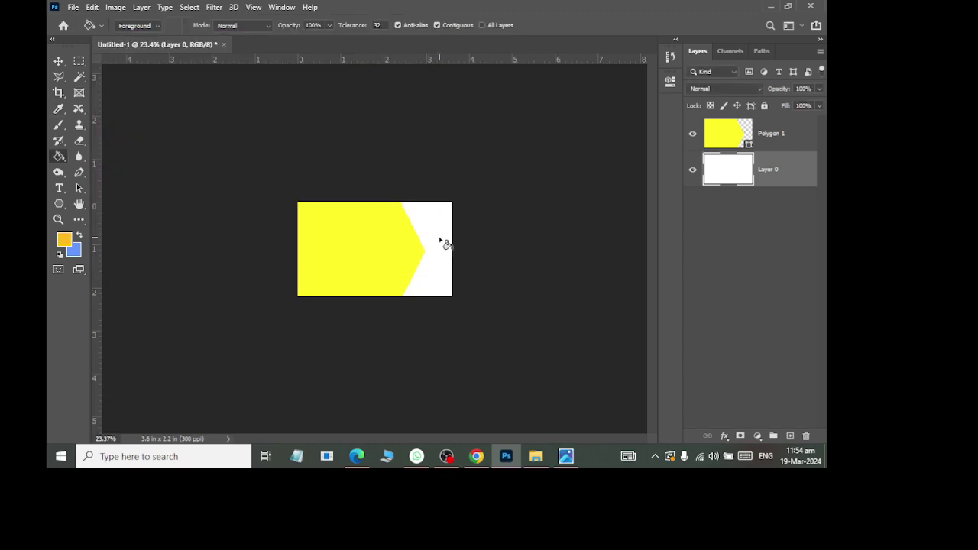
{"action": "left_click", "coordinate": [447, 276]}
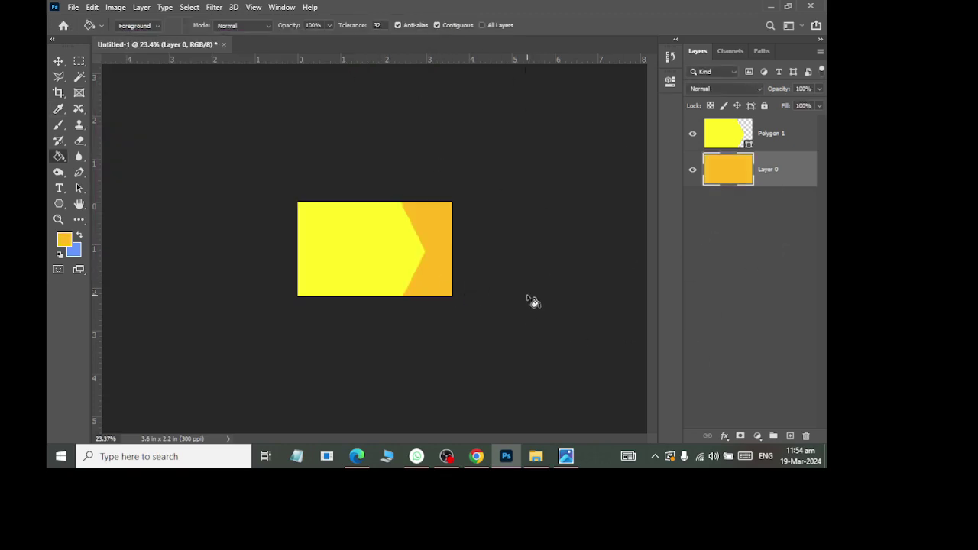
Step: Change the Polygon 1 hexagon fill to dark grey #343434
{"action": "double_click", "coordinate": [726, 135]}
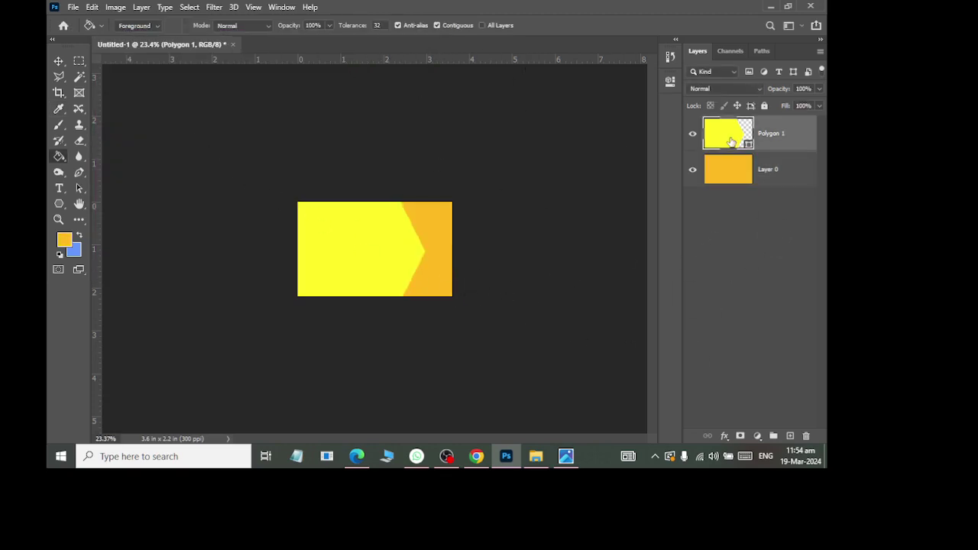
{"action": "left_click_drag", "start_coordinate": [131, 178], "coordinate": [103, 200]}
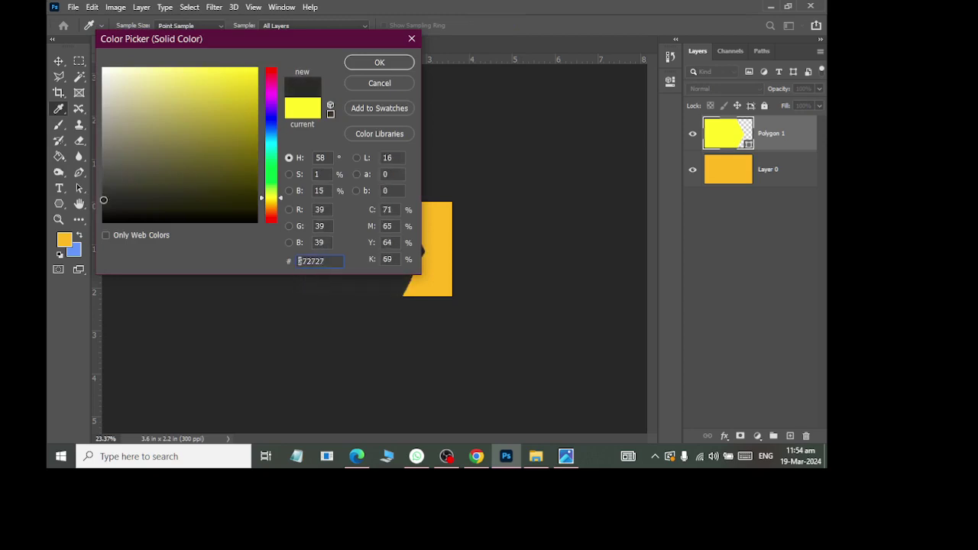
{"action": "left_click", "coordinate": [379, 64]}
{"action": "double_click", "coordinate": [722, 138]}
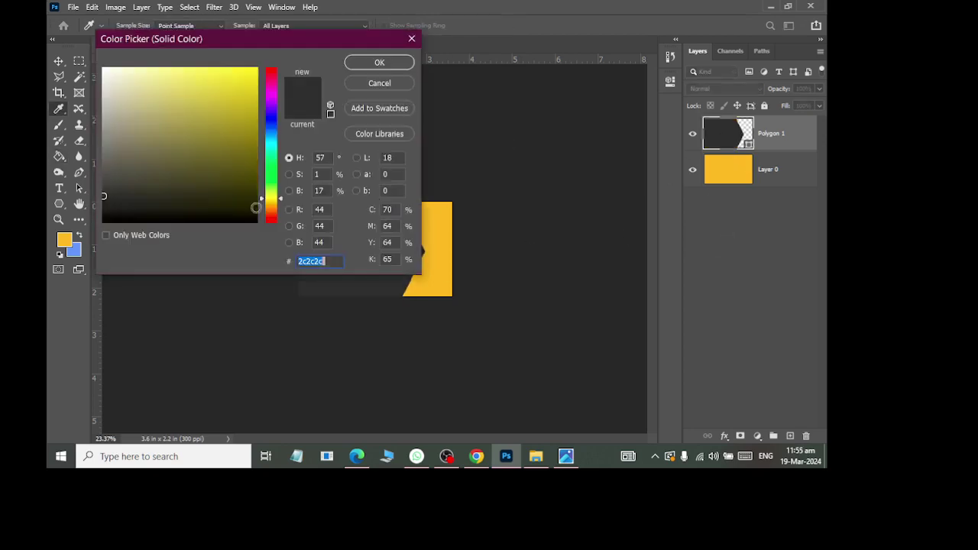
{"action": "left_click", "coordinate": [105, 188]}
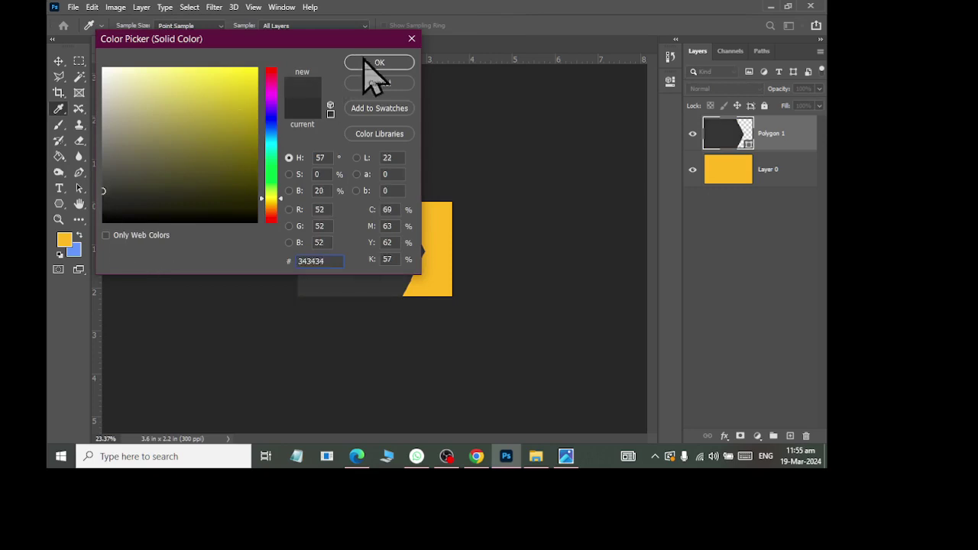
{"action": "left_click", "coordinate": [366, 62]}
{"action": "scroll", "coordinate": [342, 252], "scroll_direction": "up", "scroll_amount": 3}
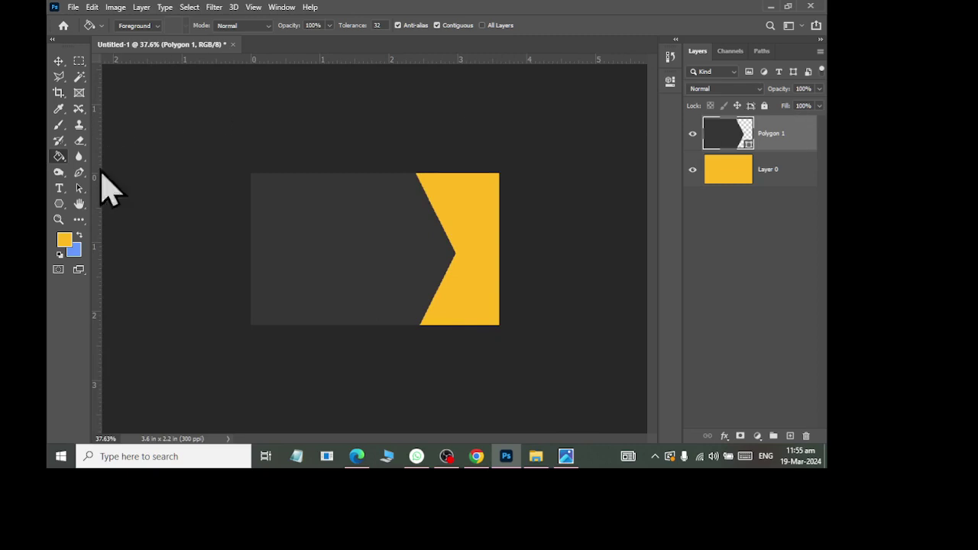
Step: Draw a second hexagon, Polygon 2, and fill it with the card's sampled dark grey
{"action": "left_click", "coordinate": [59, 204]}
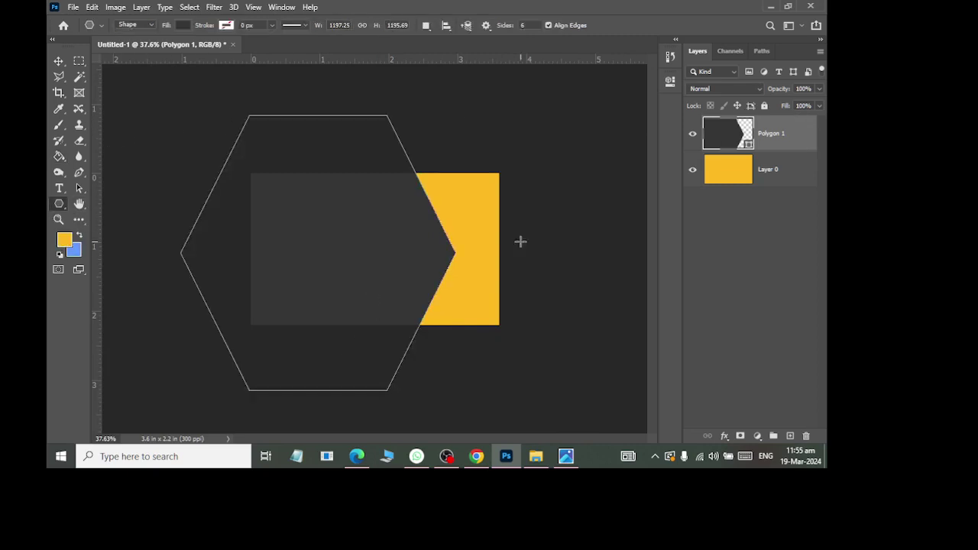
{"action": "left_click", "coordinate": [790, 436]}
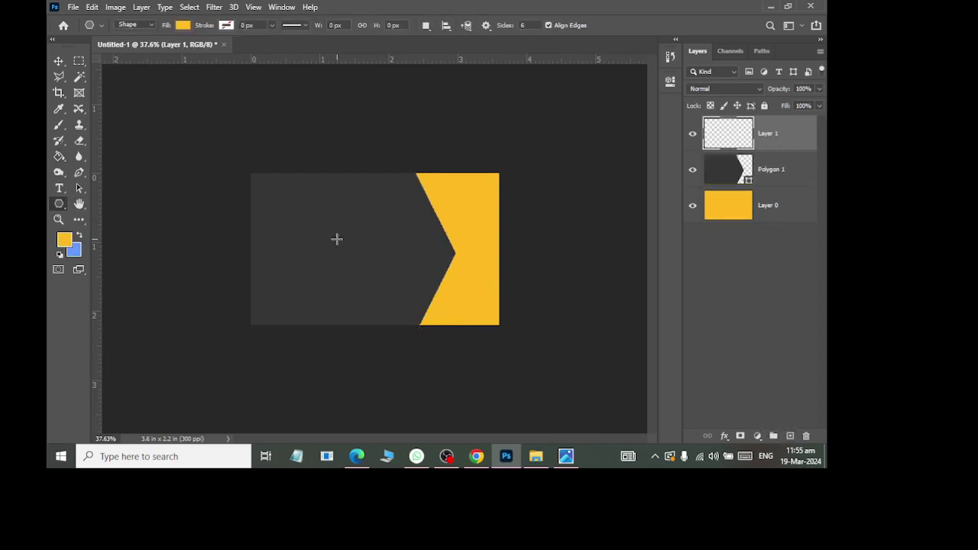
{"action": "left_click_drag", "start_coordinate": [347, 221], "coordinate": [409, 216]}
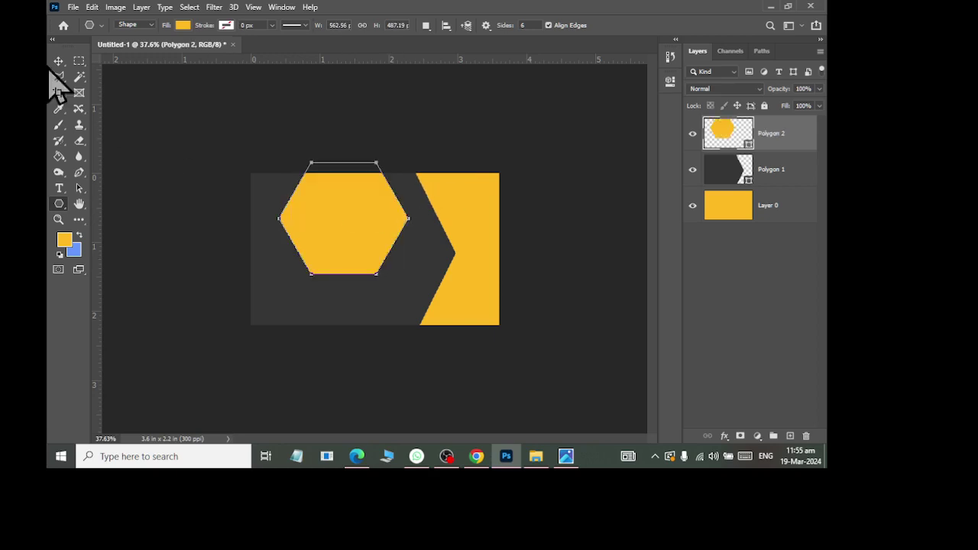
{"action": "left_click", "coordinate": [58, 61]}
{"action": "left_click_drag", "start_coordinate": [365, 240], "coordinate": [465, 270]}
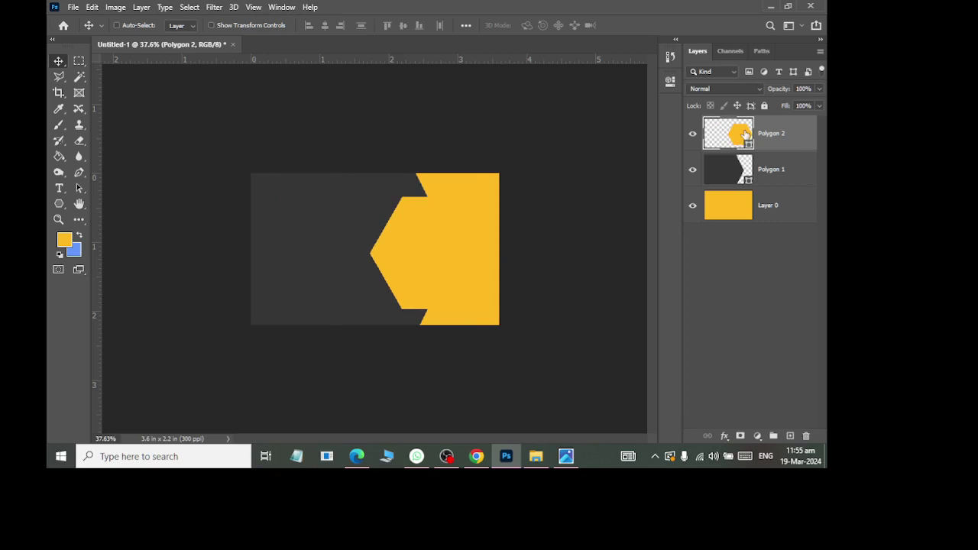
{"action": "double_click", "coordinate": [745, 135]}
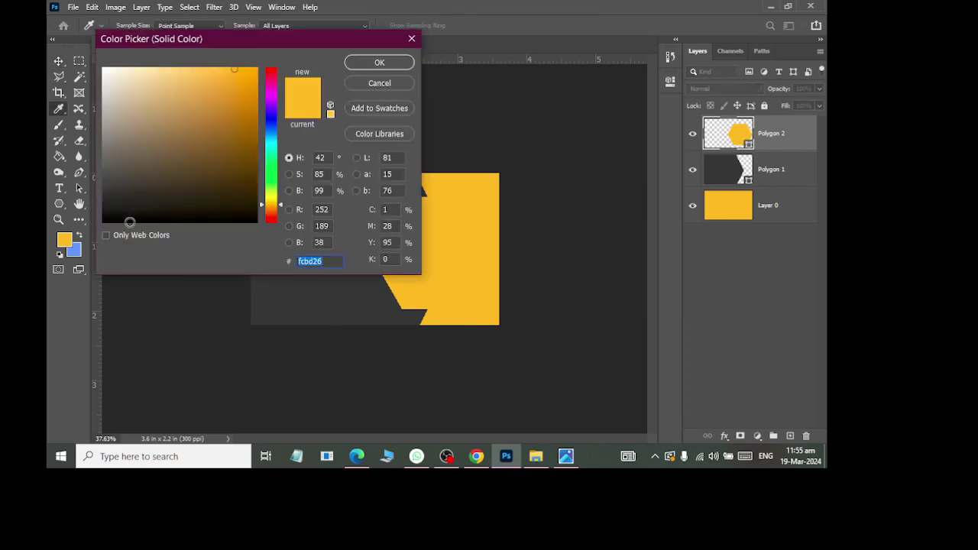
{"action": "left_click", "coordinate": [345, 302]}
{"action": "left_click", "coordinate": [389, 61]}
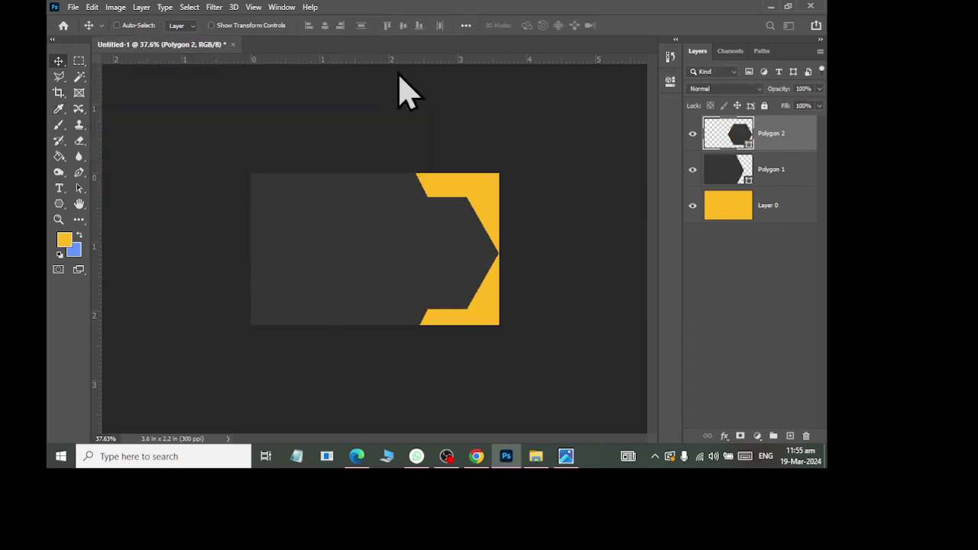
Step: Move the new hexagon left over the yellow panel and enlarge it slightly
{"action": "key", "text": "ctrl+t"}
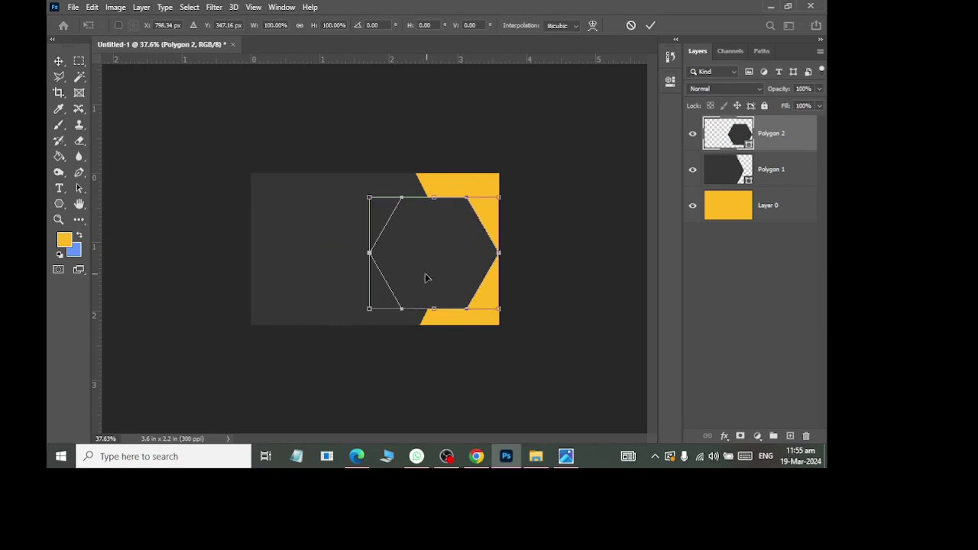
{"action": "left_click_drag", "start_coordinate": [426, 277], "coordinate": [481, 312]}
{"action": "mouse_move", "coordinate": [437, 290]}
{"action": "left_mouse_down"}
{"action": "mouse_move", "coordinate": [430, 277]}
{"action": "mouse_move", "coordinate": [454, 289]}
{"action": "left_mouse_up"}
{"action": "key", "text": "Right"}
{"action": "key", "text": "Right"}
{"action": "key", "text": "Right"}
{"action": "key", "text": "Right"}
{"action": "key", "text": "Right"}
{"action": "key", "text": "Right"}
{"action": "key", "text": "Right"}
{"action": "key", "text": "Right"}
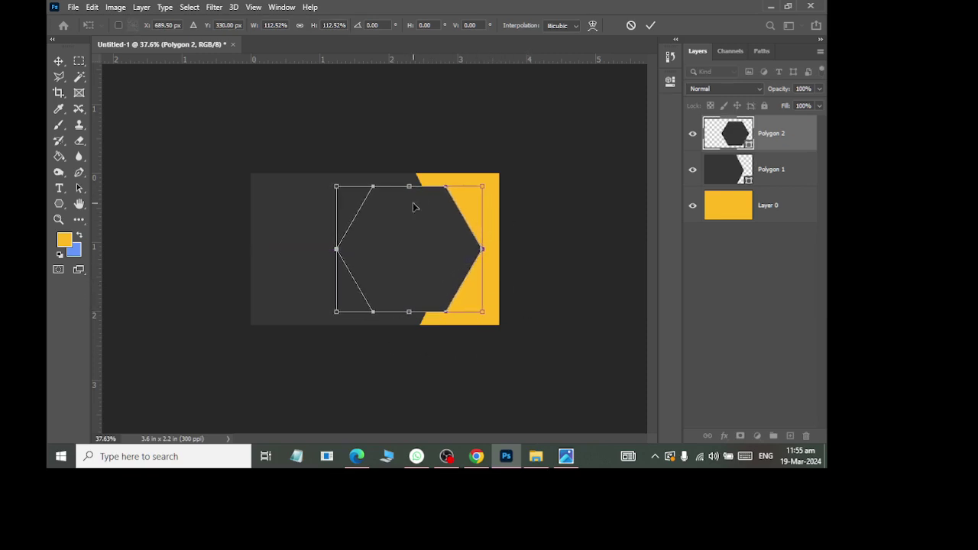
{"action": "key", "text": "Return"}
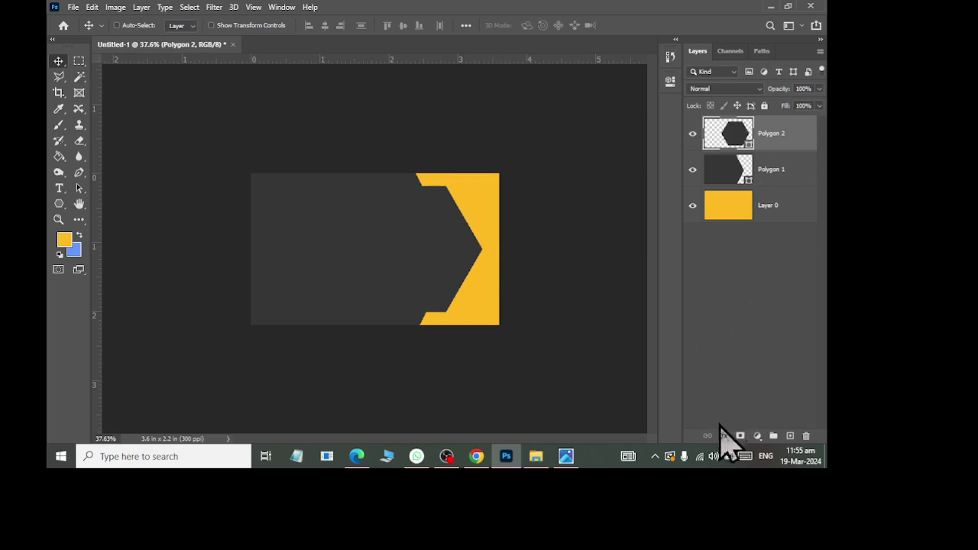
Step: Enable a Drop Shadow in Polygon 2's Blending Options
{"action": "left_click", "coordinate": [724, 435]}
{"action": "left_click", "coordinate": [737, 317]}
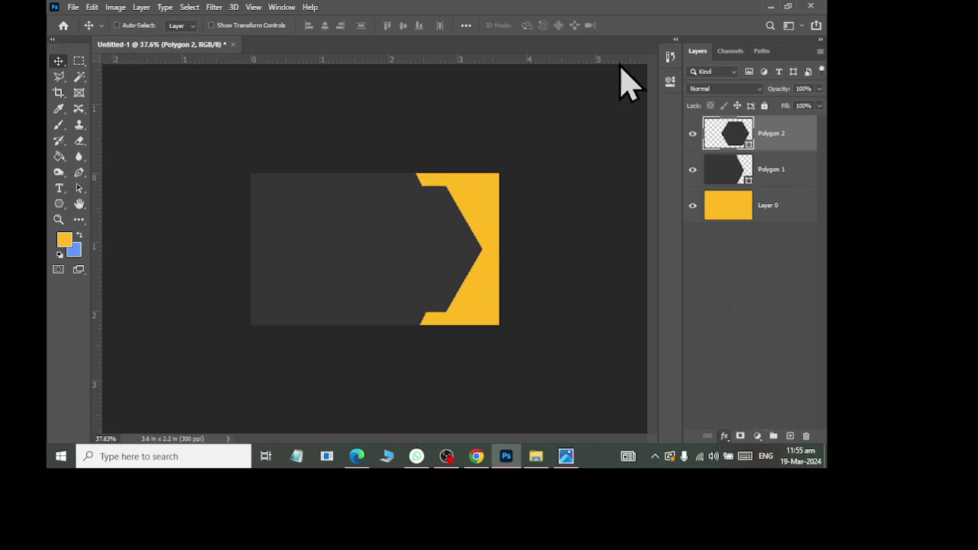
{"action": "left_click_drag", "start_coordinate": [423, 116], "coordinate": [702, 32]}
{"action": "left_click", "coordinate": [501, 261]}
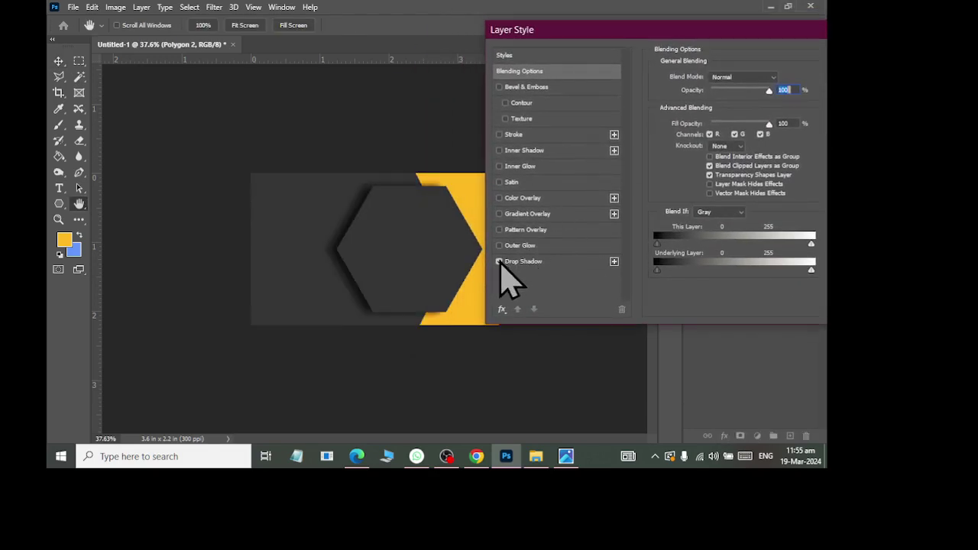
{"action": "left_click", "coordinate": [544, 262]}
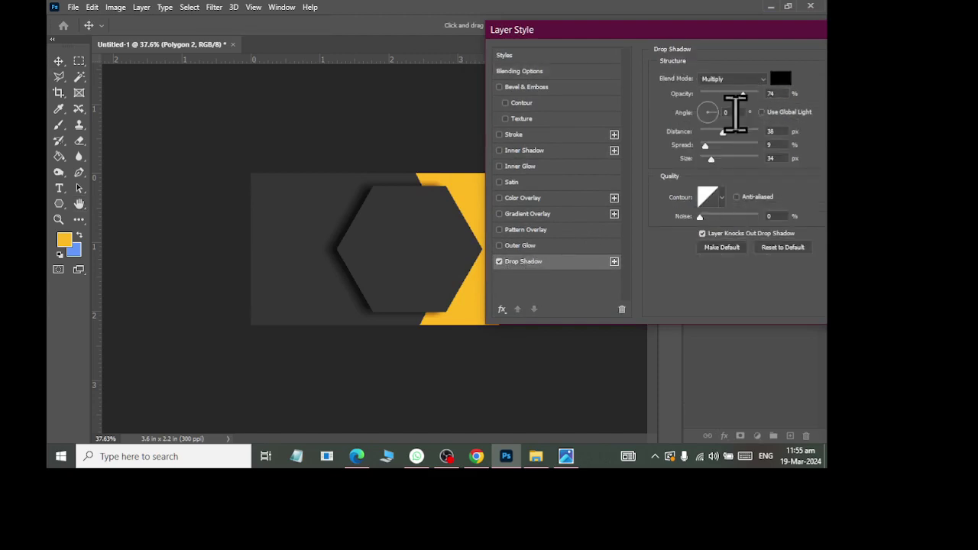
Step: Adjust the shadow angle, set distance to 40, apply it, and add empty Layer 1
{"action": "left_click", "coordinate": [727, 112]}
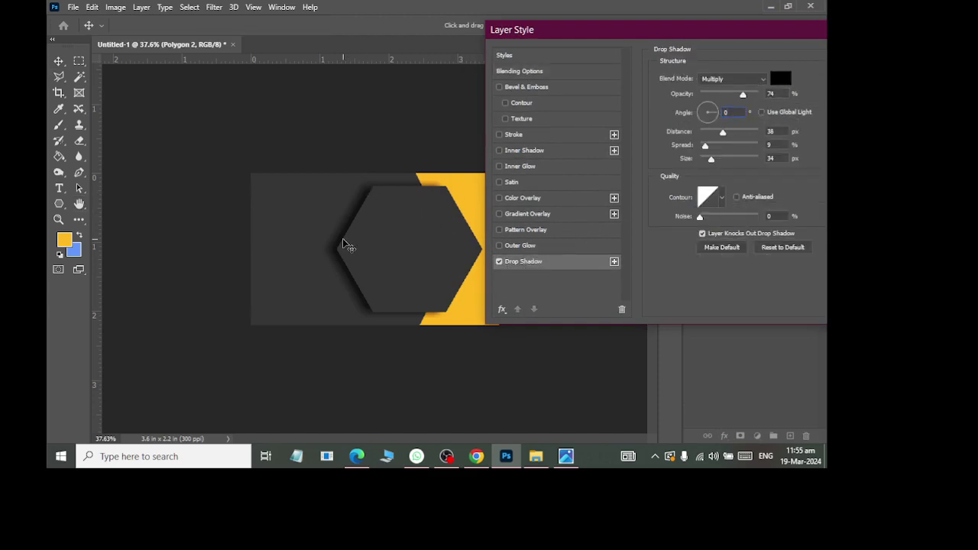
{"action": "left_click", "coordinate": [375, 316]}
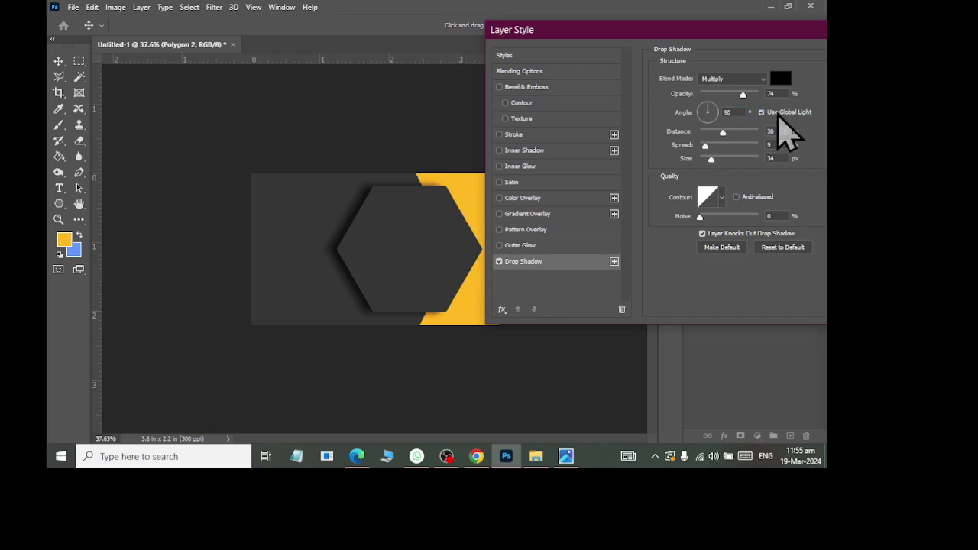
{"action": "left_click", "coordinate": [780, 114]}
{"action": "left_click", "coordinate": [780, 115]}
{"action": "left_click_drag", "start_coordinate": [735, 149], "coordinate": [715, 172]}
{"action": "left_click_drag", "start_coordinate": [748, 34], "coordinate": [550, 58]}
{"action": "left_click", "coordinate": [720, 79]}
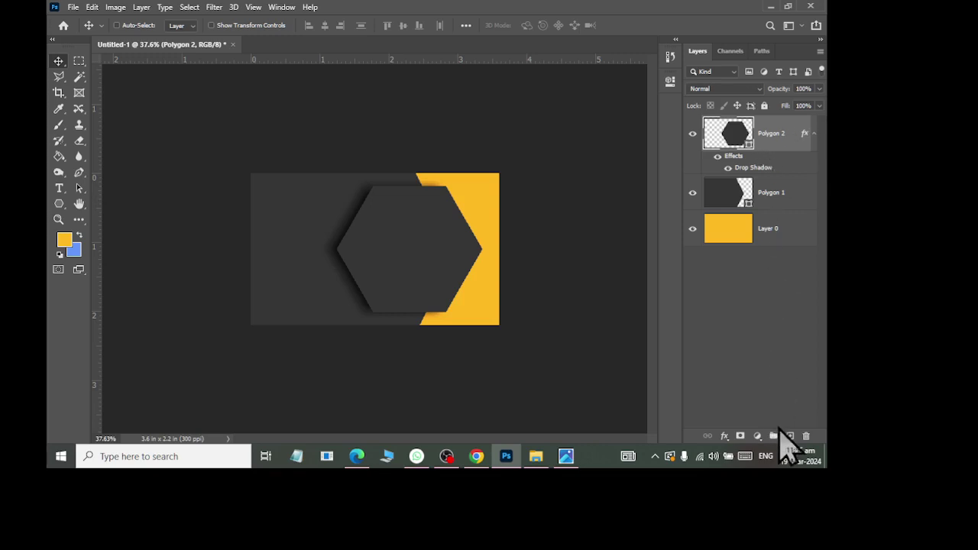
{"action": "left_click", "coordinate": [789, 435]}
Step: Create a 100 px yellow rounded square with a 30 px corner radius
{"action": "left_click", "coordinate": [59, 203]}
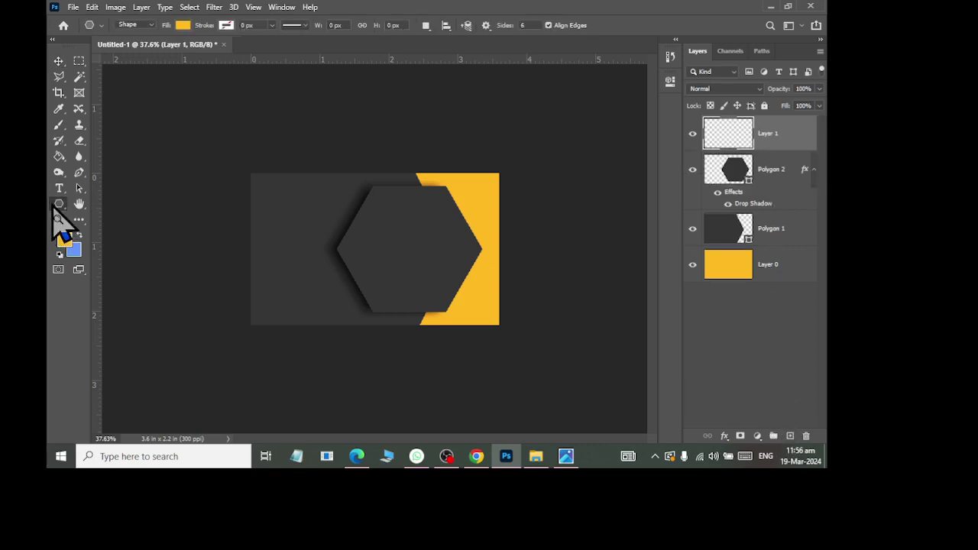
{"action": "left_click", "coordinate": [91, 216]}
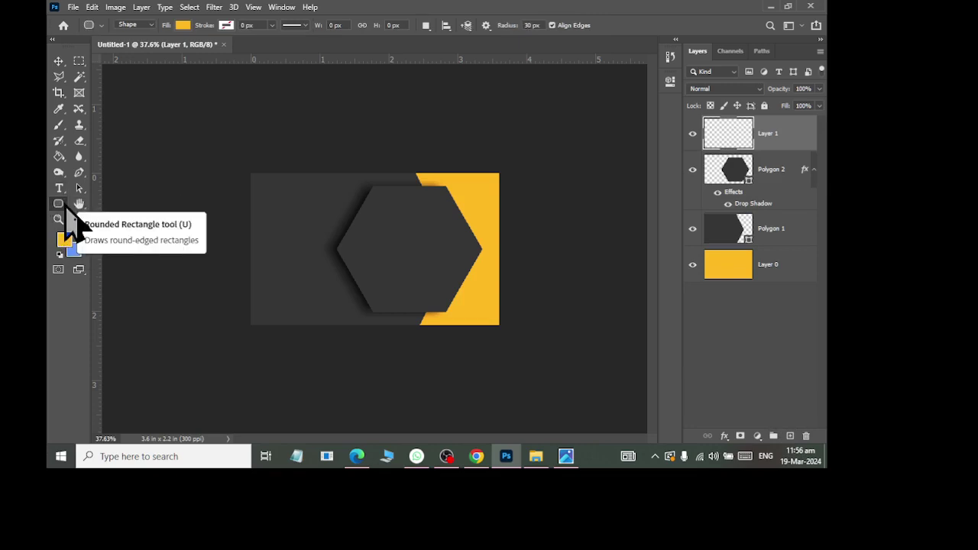
{"action": "left_click", "coordinate": [528, 26]}
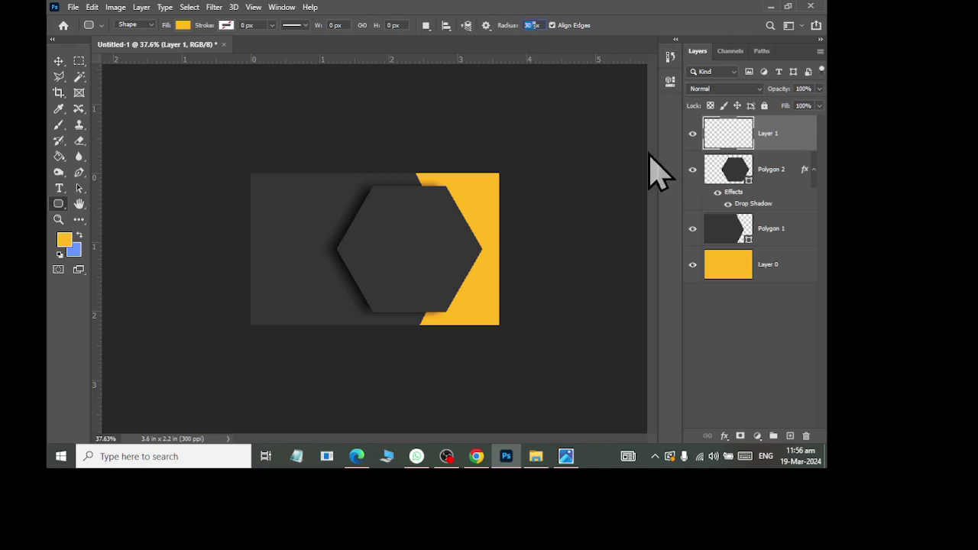
{"action": "left_click", "coordinate": [325, 225]}
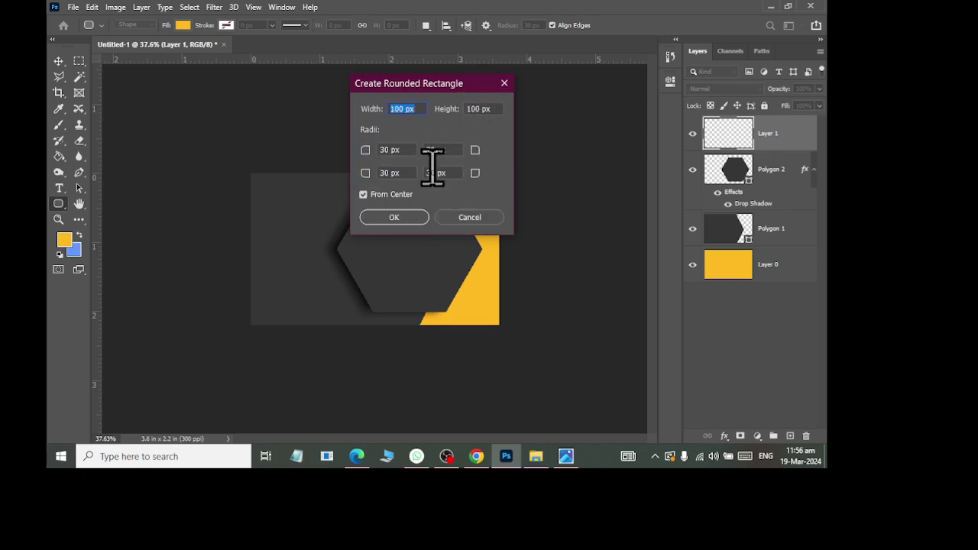
{"action": "left_click", "coordinate": [395, 217]}
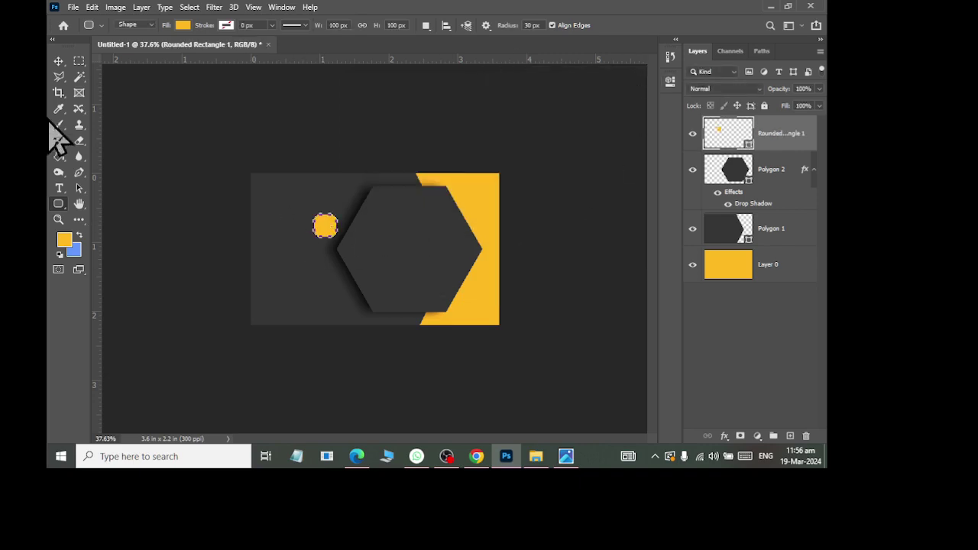
Step: Enlarge the rounded square and move it onto the hexagon's centre
{"action": "left_click", "coordinate": [59, 61]}
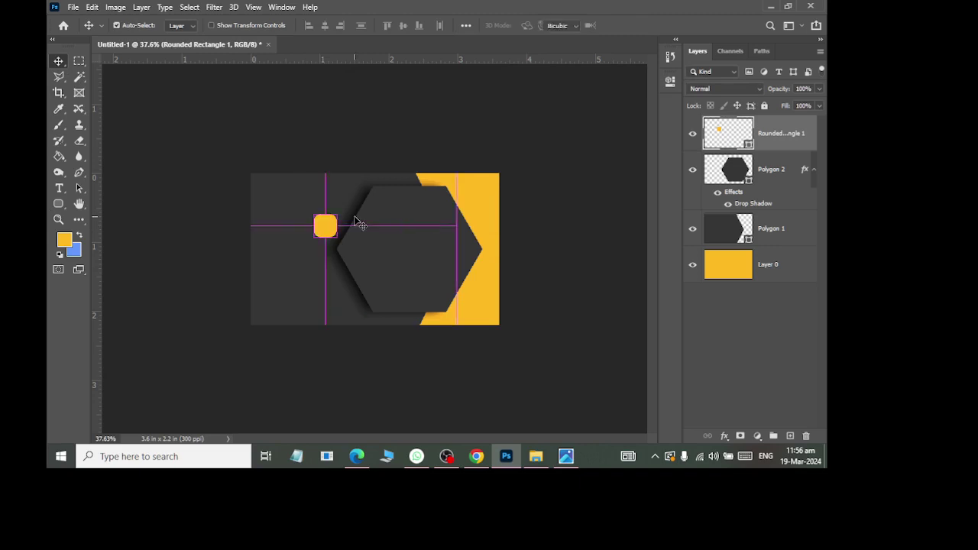
{"action": "key", "text": "ctrl+t"}
{"action": "left_click_drag", "start_coordinate": [342, 236], "coordinate": [372, 271]}
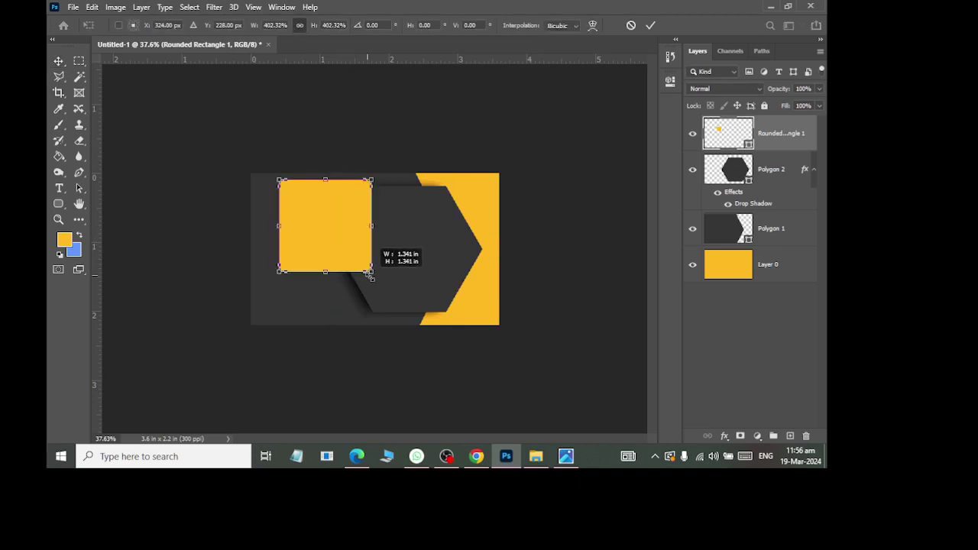
{"action": "left_click", "coordinate": [56, 61]}
{"action": "left_click_drag", "start_coordinate": [325, 202], "coordinate": [410, 252]}
Step: Resize and rotate the square into a diamond centred in the hexagon, checking the reference
{"action": "key", "text": "ctrl+0"}
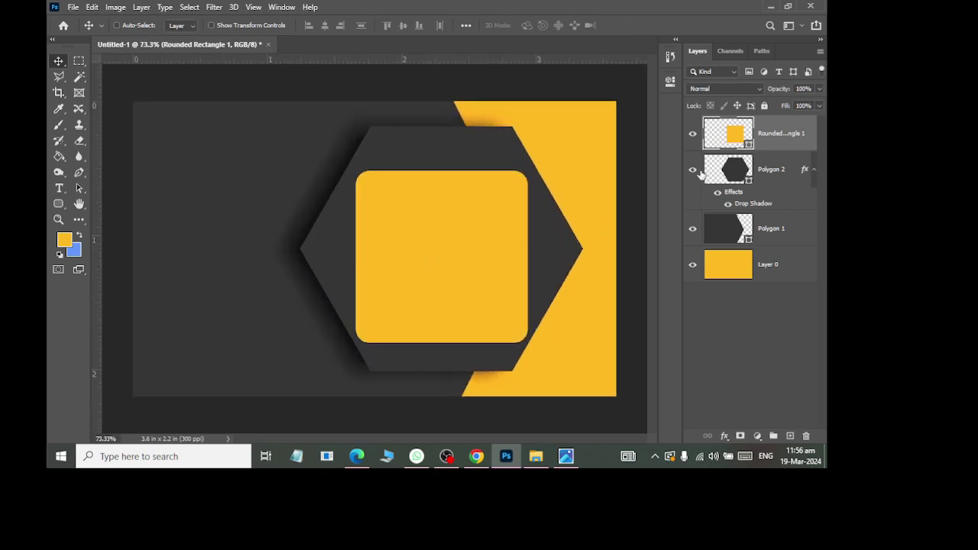
{"action": "key", "text": "ctrl+t"}
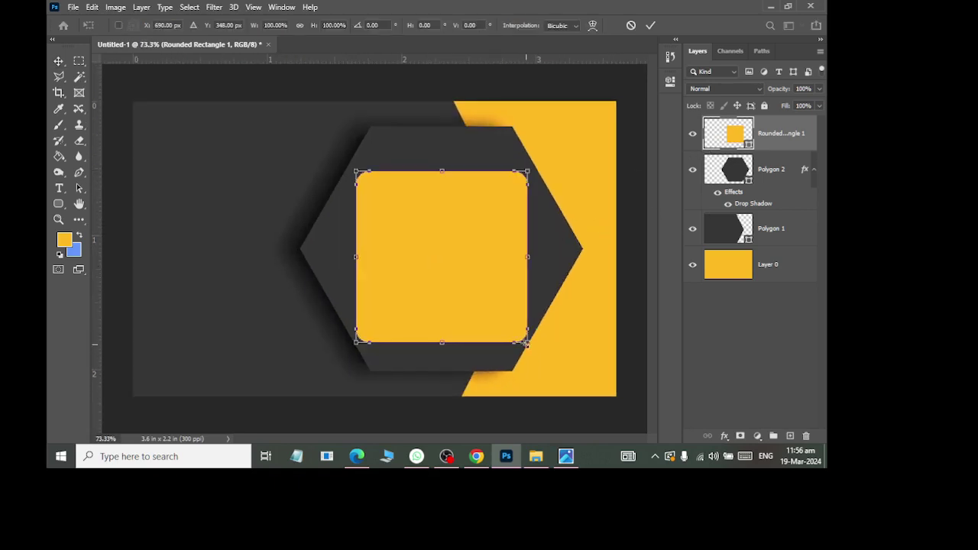
{"action": "left_click_drag", "start_coordinate": [526, 344], "coordinate": [443, 374]}
{"action": "left_click", "coordinate": [59, 61]}
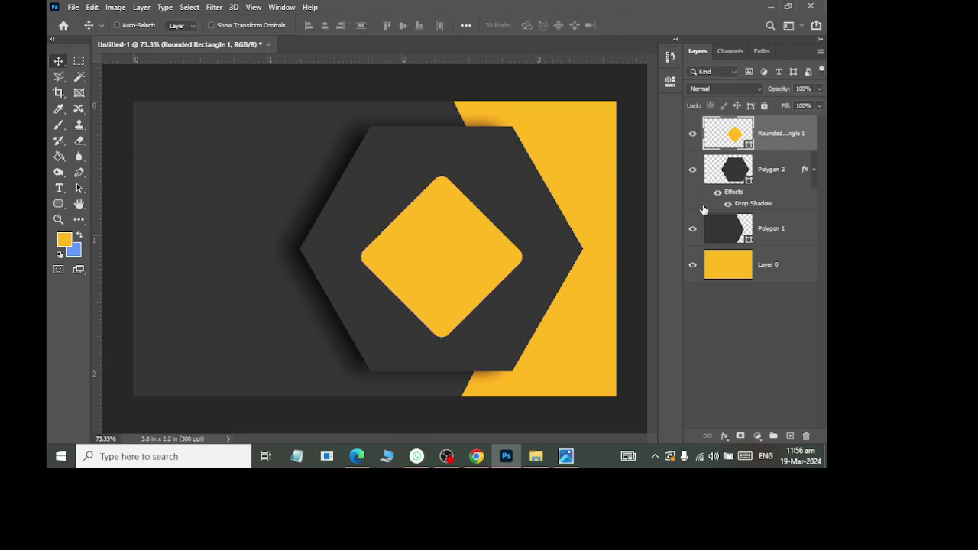
{"action": "key", "text": "alt+Tab"}
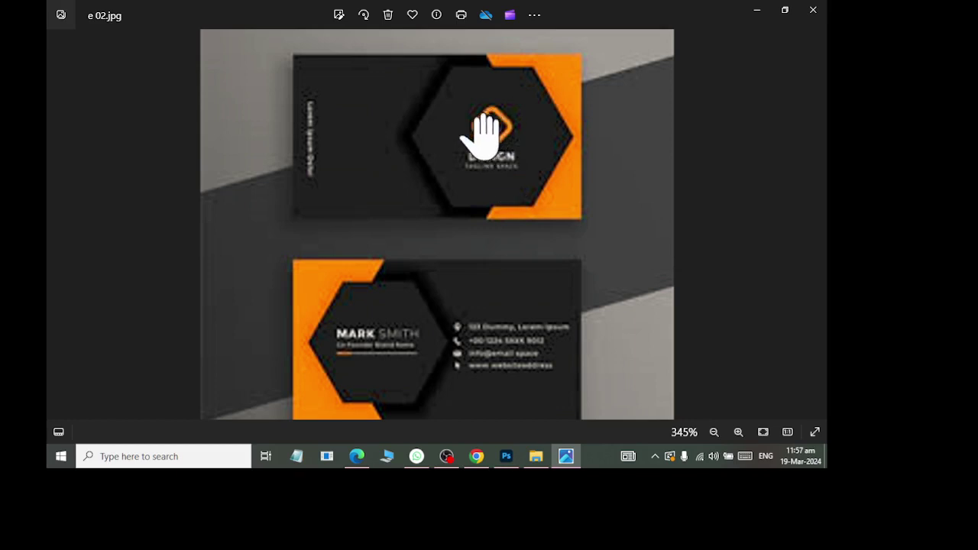
{"action": "key", "text": "alt+Tab"}
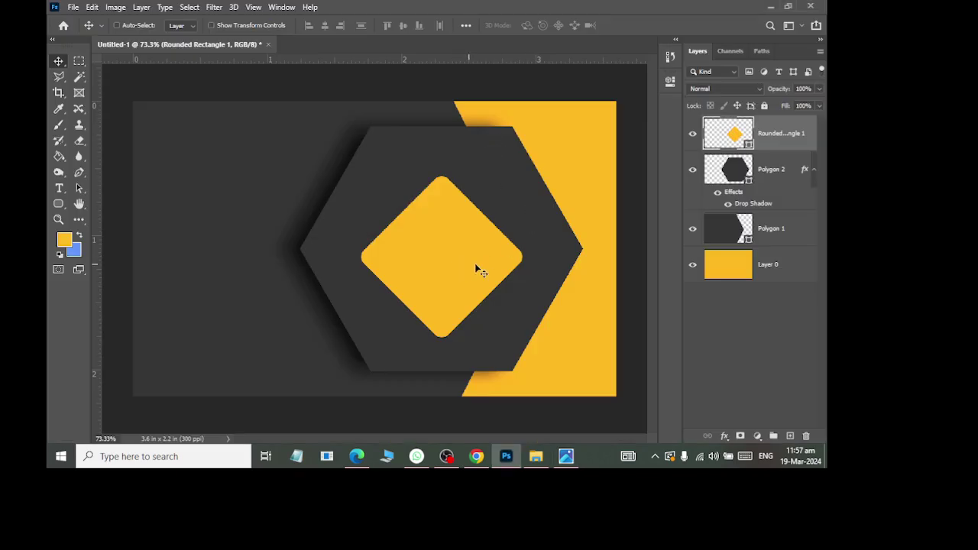
Step: Duplicate the diamond and recolour the original diamond layer bright red
{"action": "key", "text": "ctrl+j"}
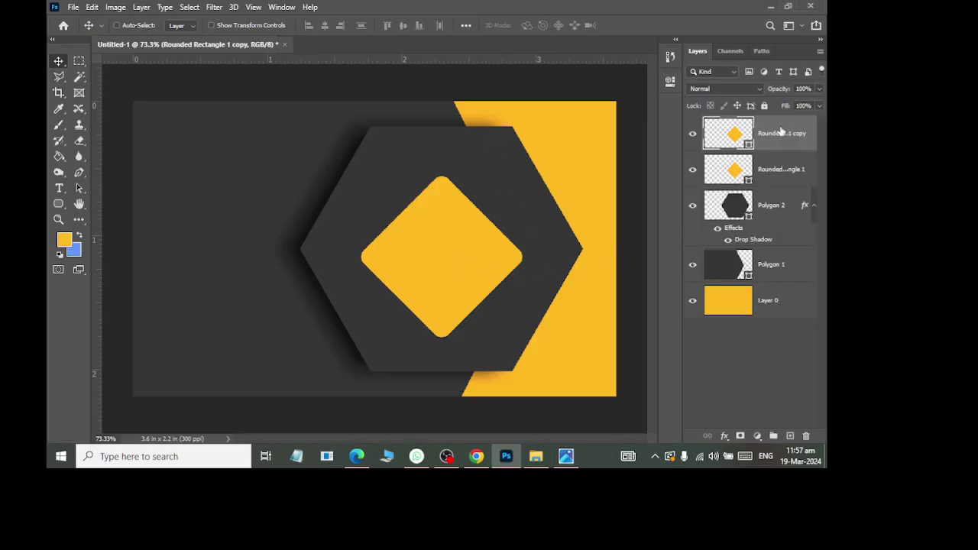
{"action": "left_click", "coordinate": [734, 176]}
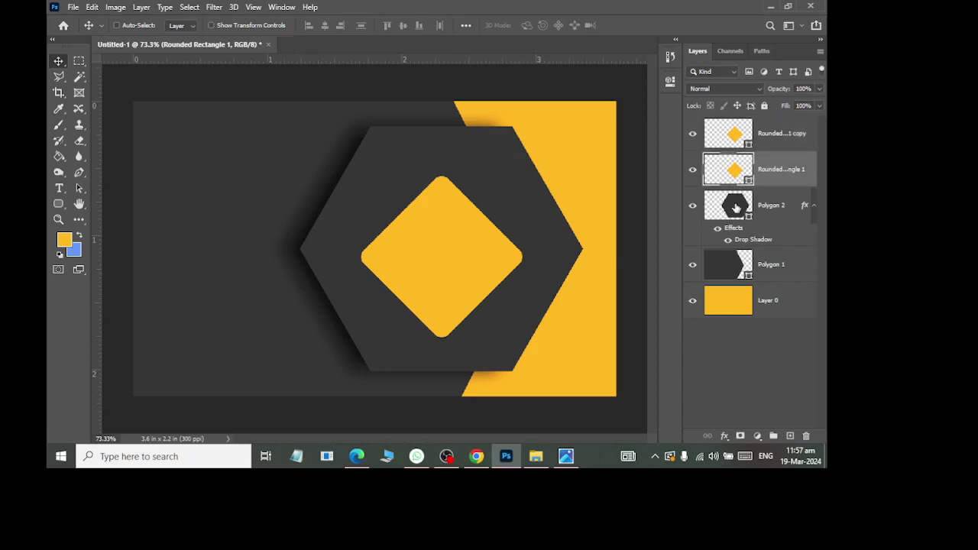
{"action": "double_click", "coordinate": [735, 175]}
{"action": "left_click", "coordinate": [203, 314]}
{"action": "left_click", "coordinate": [378, 62]}
{"action": "double_click", "coordinate": [734, 174]}
{"action": "left_click", "coordinate": [246, 77]}
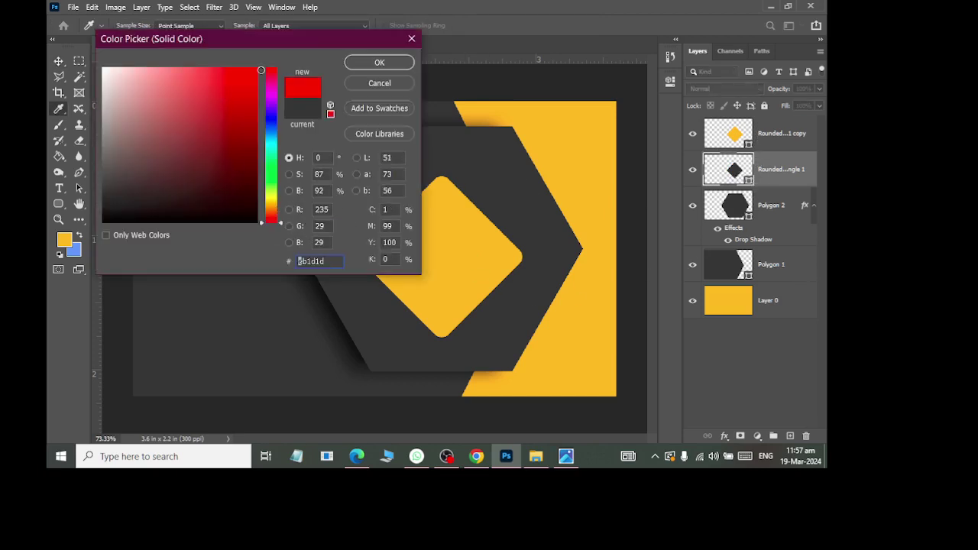
{"action": "left_click", "coordinate": [386, 63]}
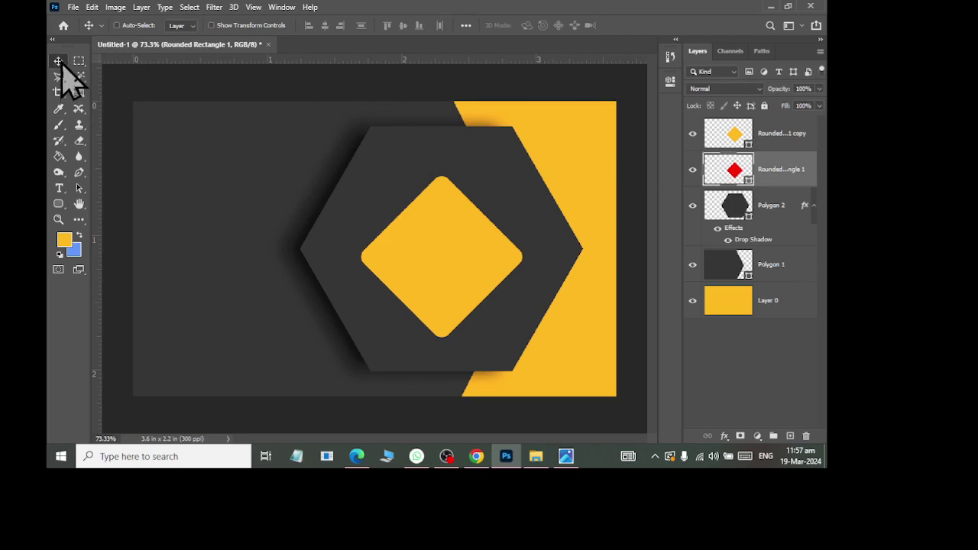
Step: Move the red diamond layer above the yellow copy and scale it to about 83%
{"action": "left_click_drag", "start_coordinate": [740, 136], "coordinate": [775, 175]}
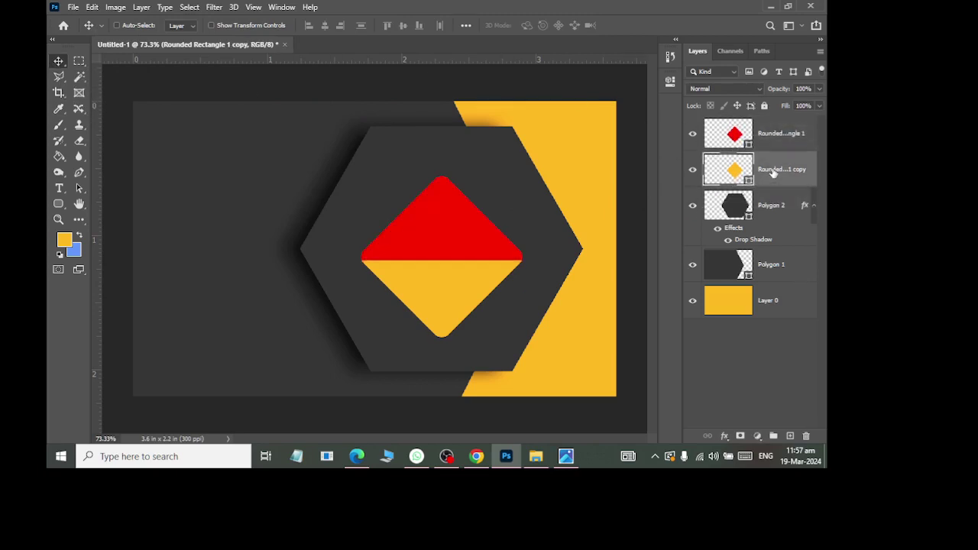
{"action": "key", "text": "ctrl+t"}
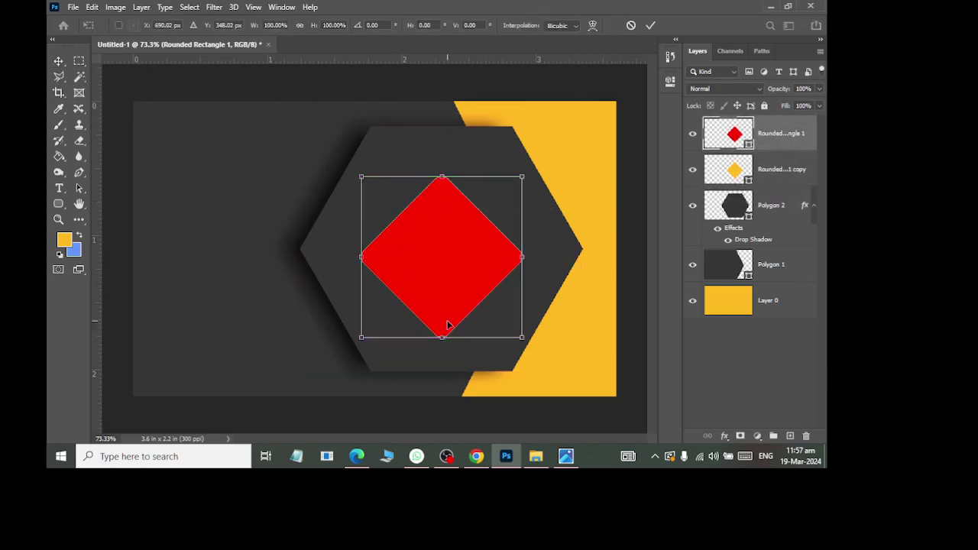
{"action": "left_click_drag", "start_coordinate": [521, 342], "coordinate": [504, 325]}
{"action": "left_click", "coordinate": [60, 61]}
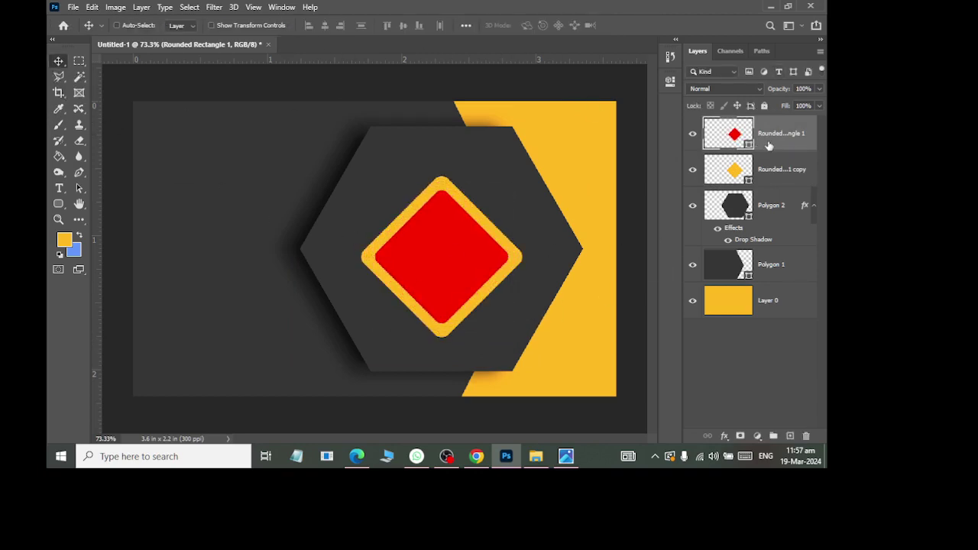
Step: Try merging the two diamond shape layers, then undo the shape merge
{"action": "left_click", "coordinate": [779, 172], "text": "shift"}
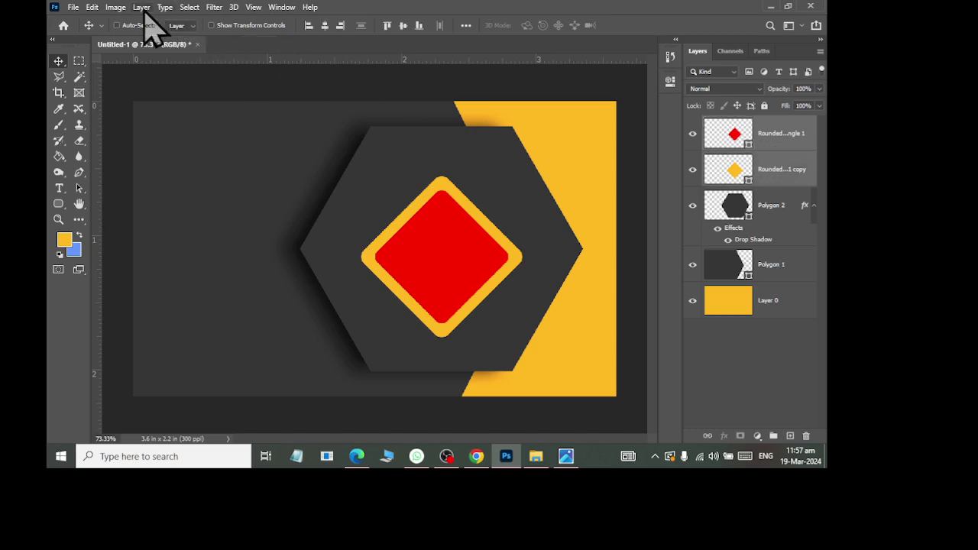
{"action": "left_click", "coordinate": [141, 7]}
{"action": "mouse_move", "coordinate": [191, 457]}
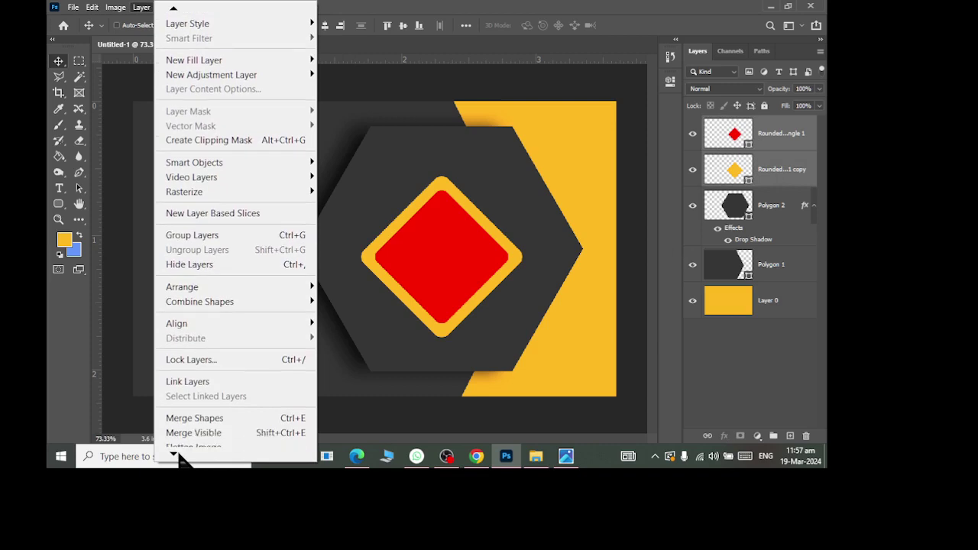
{"action": "left_click", "coordinate": [178, 404]}
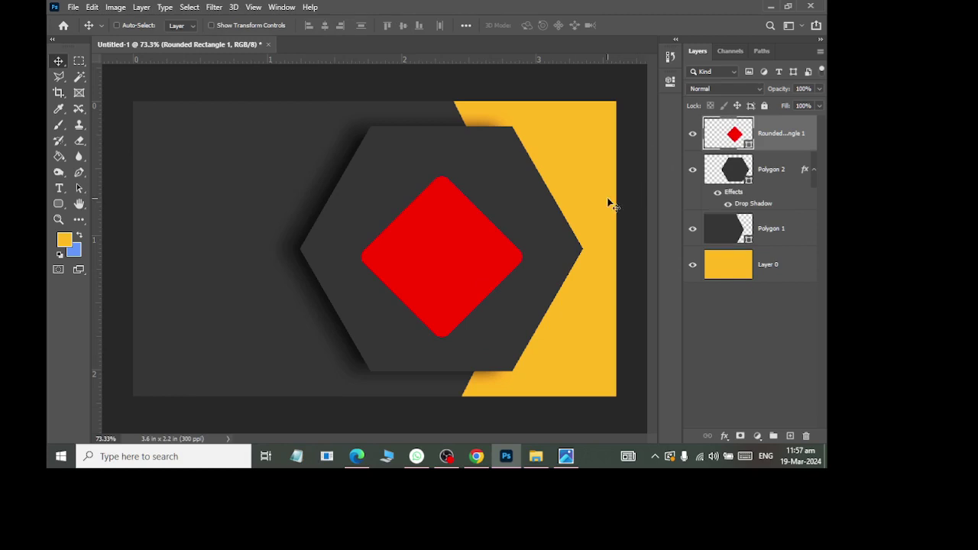
{"action": "key", "text": "ctrl+z"}
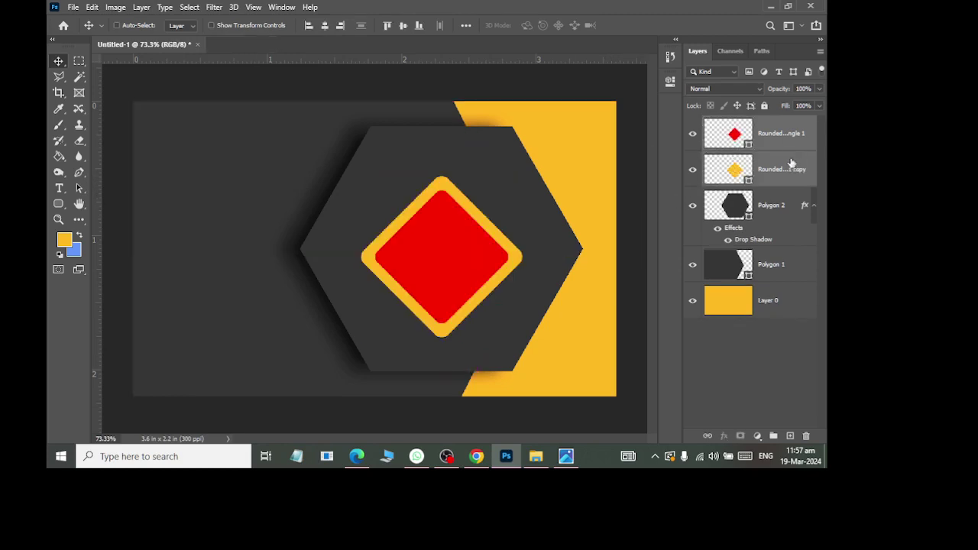
{"action": "left_click", "coordinate": [791, 163]}
{"action": "right_click", "coordinate": [788, 135]}
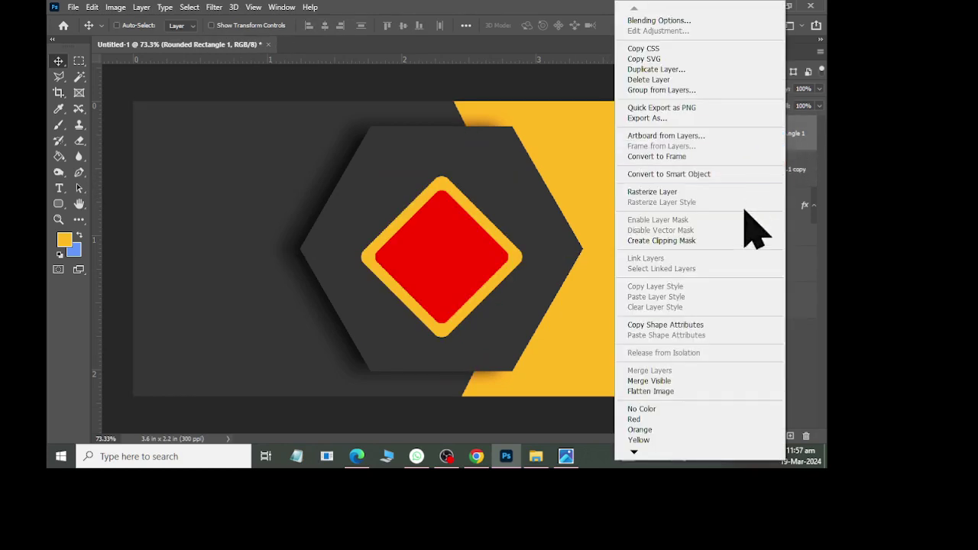
{"action": "left_click", "coordinate": [701, 191]}
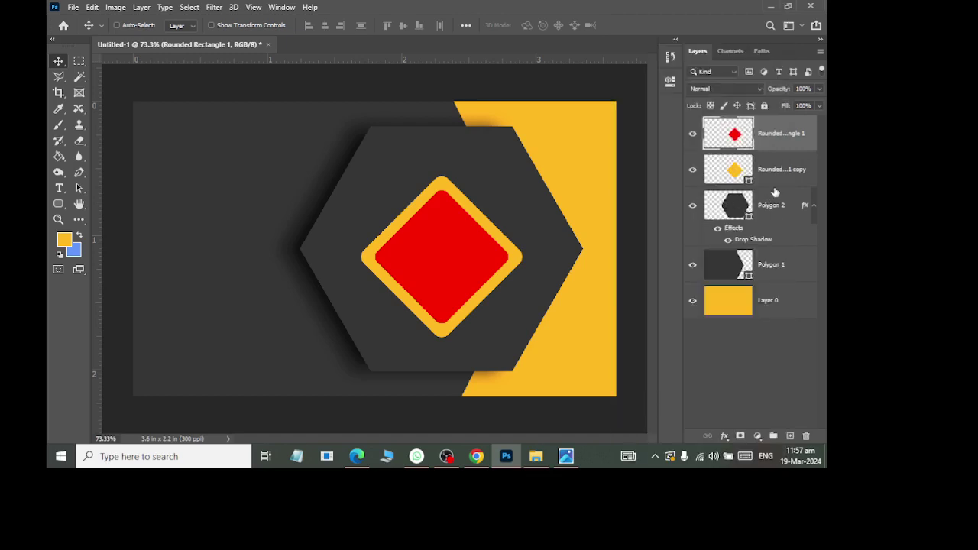
Step: Rasterize the yellow diamond copy and merge it with the red diamond via Layer > Merge Layers
{"action": "left_click", "coordinate": [794, 168]}
{"action": "right_click", "coordinate": [794, 169]}
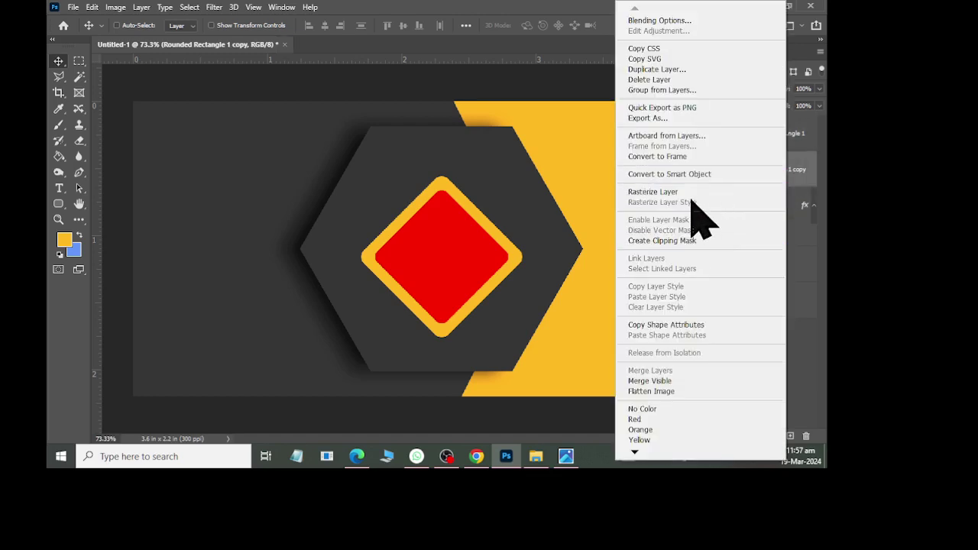
{"action": "left_click", "coordinate": [691, 194]}
{"action": "left_click", "coordinate": [775, 142], "text": "shift"}
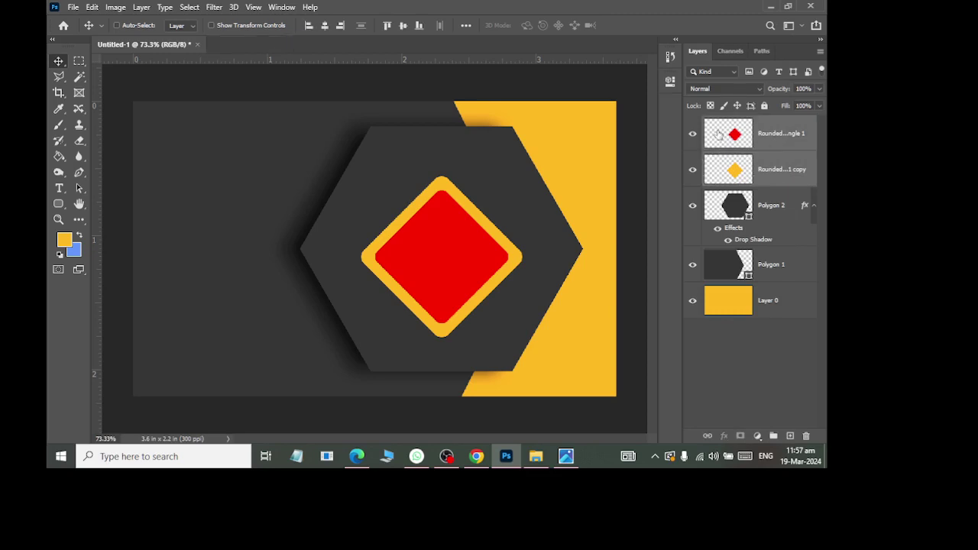
{"action": "left_click", "coordinate": [141, 7]}
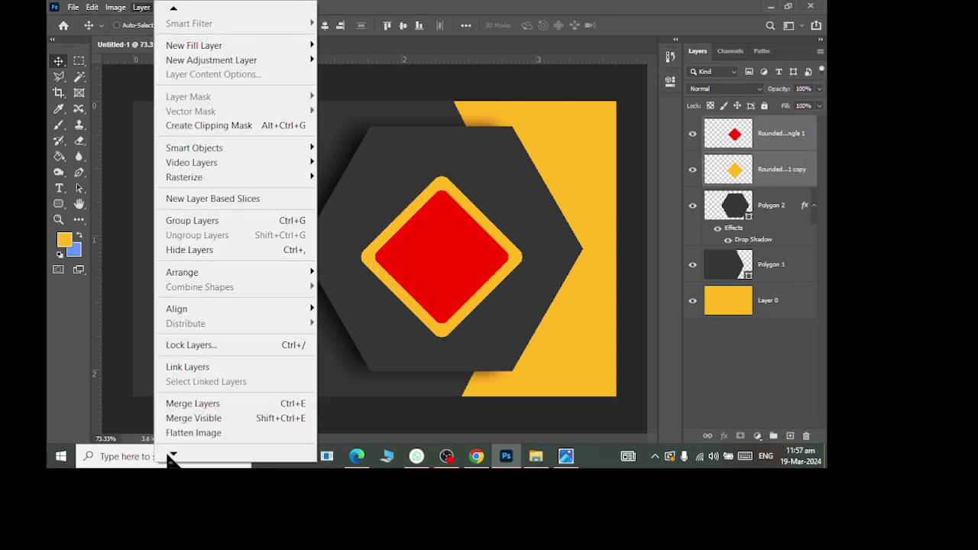
{"action": "left_click", "coordinate": [184, 404]}
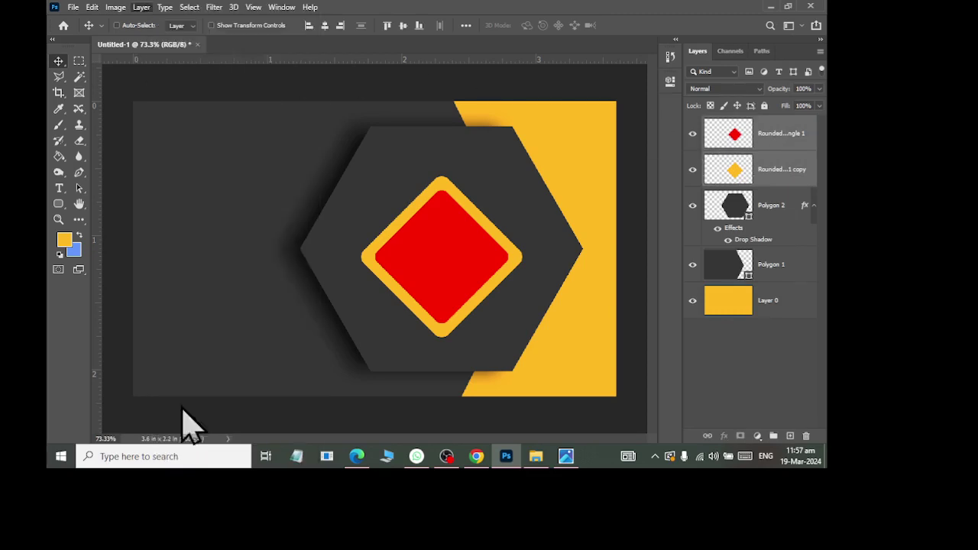
{"action": "left_click", "coordinate": [692, 135]}
{"action": "left_click", "coordinate": [692, 134]}
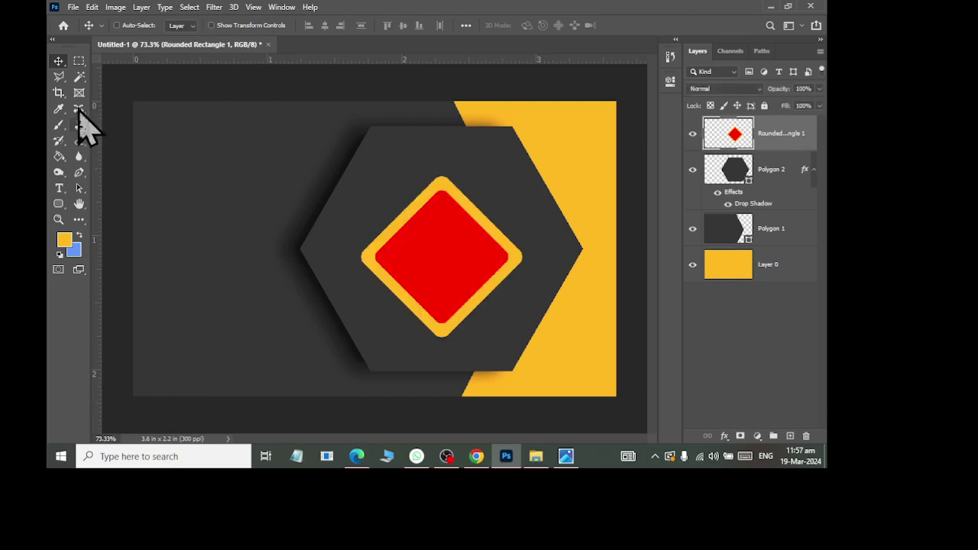
{"action": "left_click", "coordinate": [79, 77]}
{"action": "right_click", "coordinate": [81, 81]}
{"action": "left_click", "coordinate": [117, 101]}
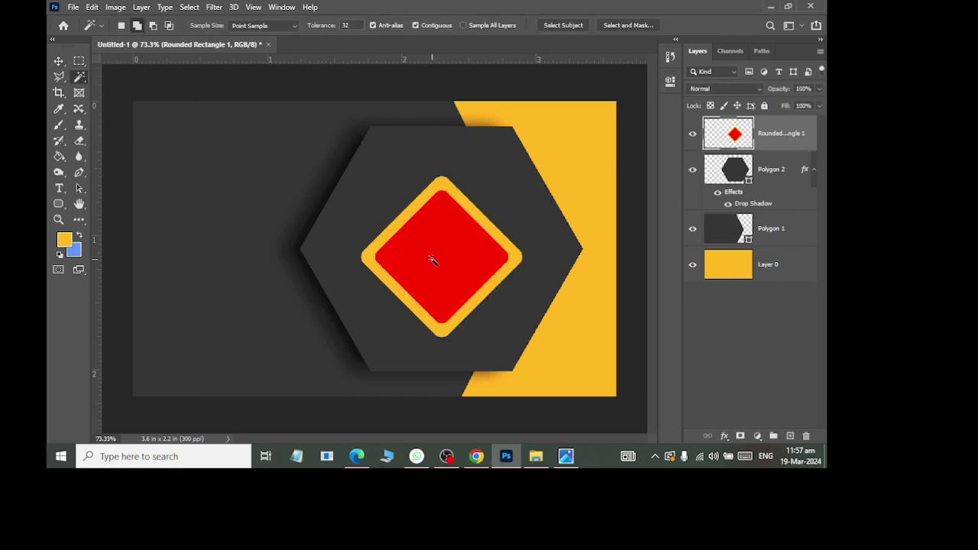
Step: Select the diamond's red centre with the Magic Wand and delete it
{"action": "left_click", "coordinate": [436, 259]}
{"action": "key", "text": "Delete"}
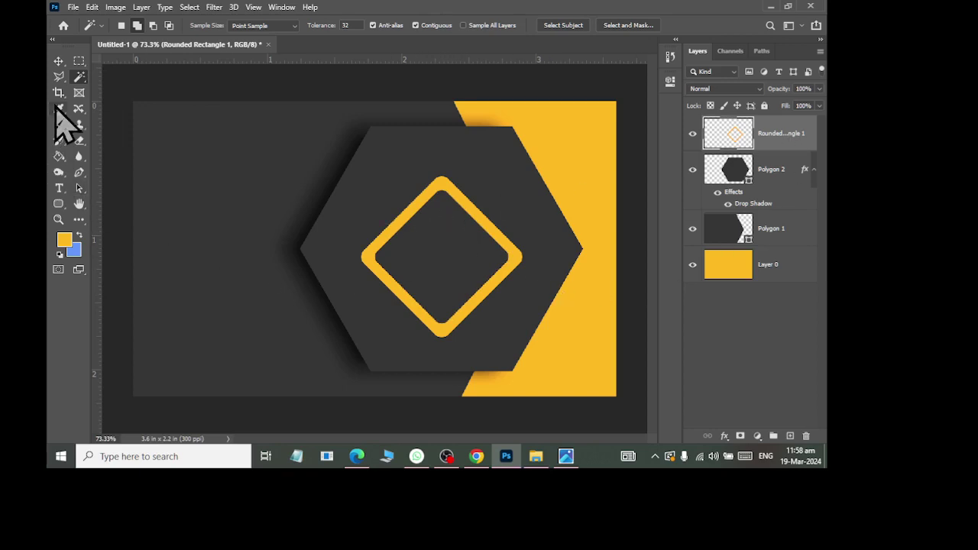
{"action": "left_click", "coordinate": [79, 61]}
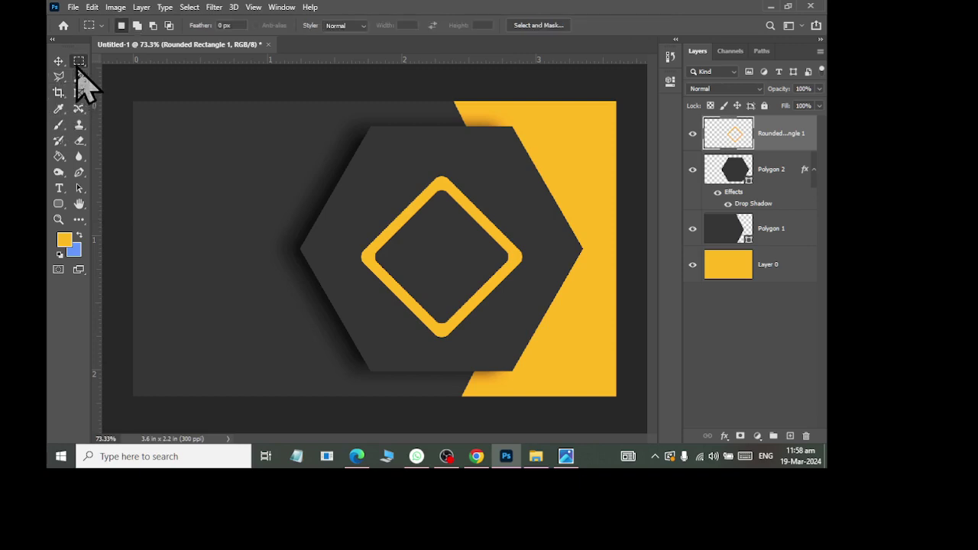
Step: Duplicate the outline layer and try several rectangular marquee selections around the diamond
{"action": "key", "text": "ctrl+j"}
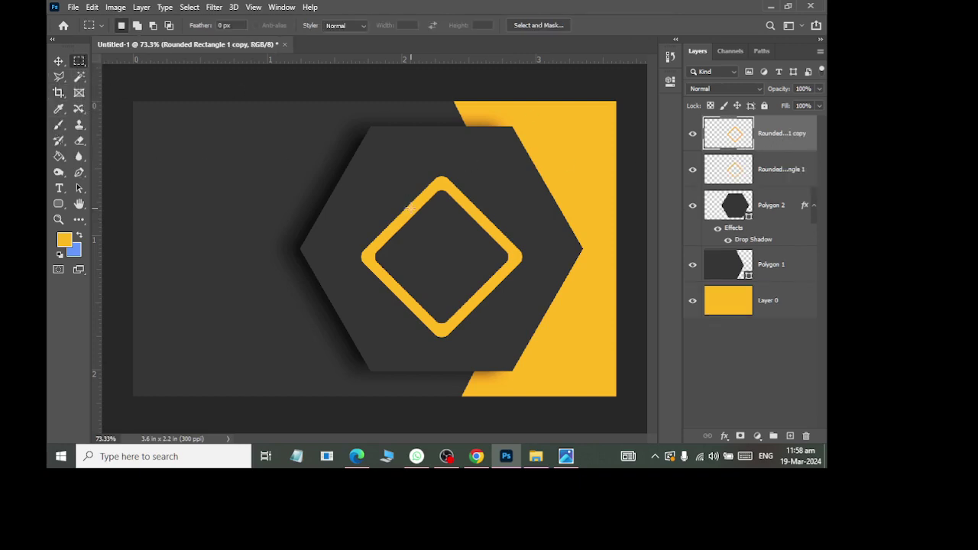
{"action": "left_click_drag", "start_coordinate": [373, 219], "coordinate": [555, 324]}
{"action": "left_click", "coordinate": [367, 238]}
{"action": "left_click_drag", "start_coordinate": [355, 210], "coordinate": [534, 332]}
{"action": "left_click_drag", "start_coordinate": [355, 215], "coordinate": [547, 353]}
{"action": "left_click", "coordinate": [375, 203]}
{"action": "left_click_drag", "start_coordinate": [372, 212], "coordinate": [532, 331]}
{"action": "left_click", "coordinate": [365, 284]}
{"action": "left_click_drag", "start_coordinate": [342, 221], "coordinate": [547, 334]}
{"action": "left_click", "coordinate": [501, 349]}
Step: After checking the reference, drag the duplicate layer to the trash and start transforming the outline
{"action": "key", "text": "alt+Tab"}
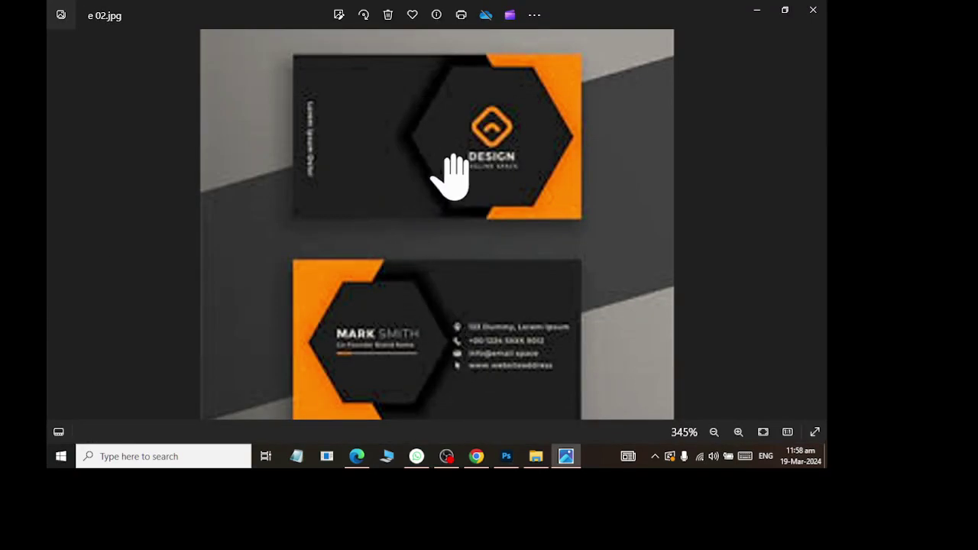
{"action": "key", "text": "alt+Tab"}
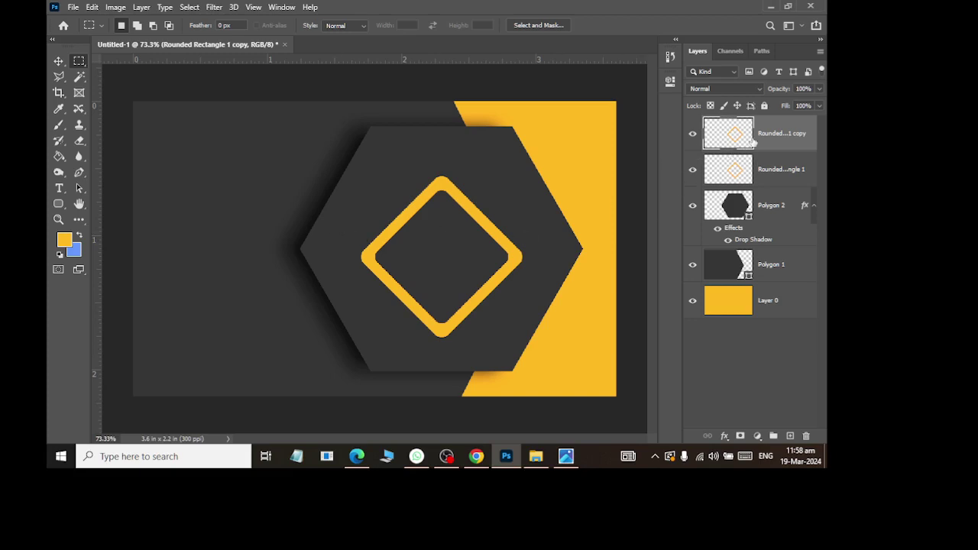
{"action": "left_click_drag", "start_coordinate": [755, 142], "coordinate": [805, 435]}
{"action": "key", "text": "ctrl+t"}
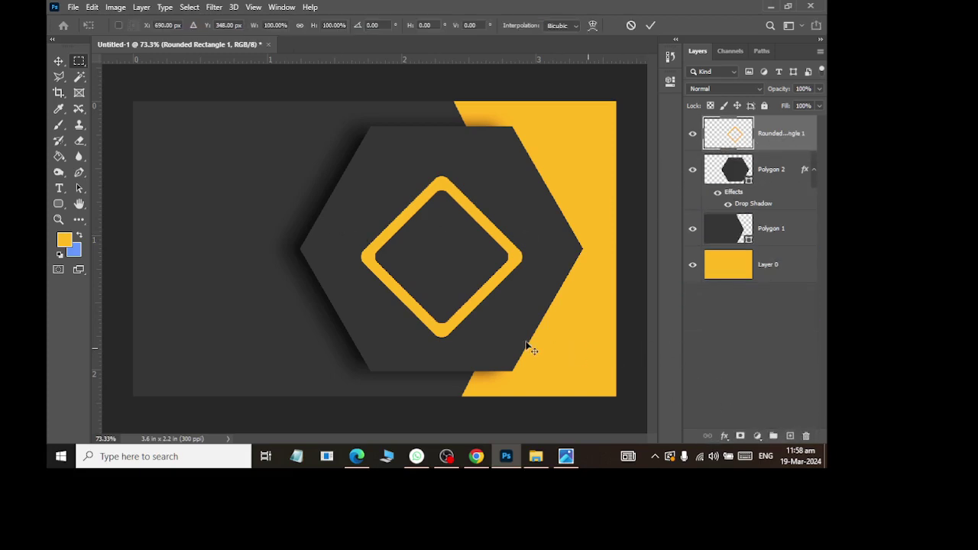
Step: Shrink the yellow diamond outline to about 42.42% and commit the transform
{"action": "left_click_drag", "start_coordinate": [524, 339], "coordinate": [473, 272]}
{"action": "scroll", "coordinate": [473, 272], "scroll_direction": "up", "scroll_amount": 5}
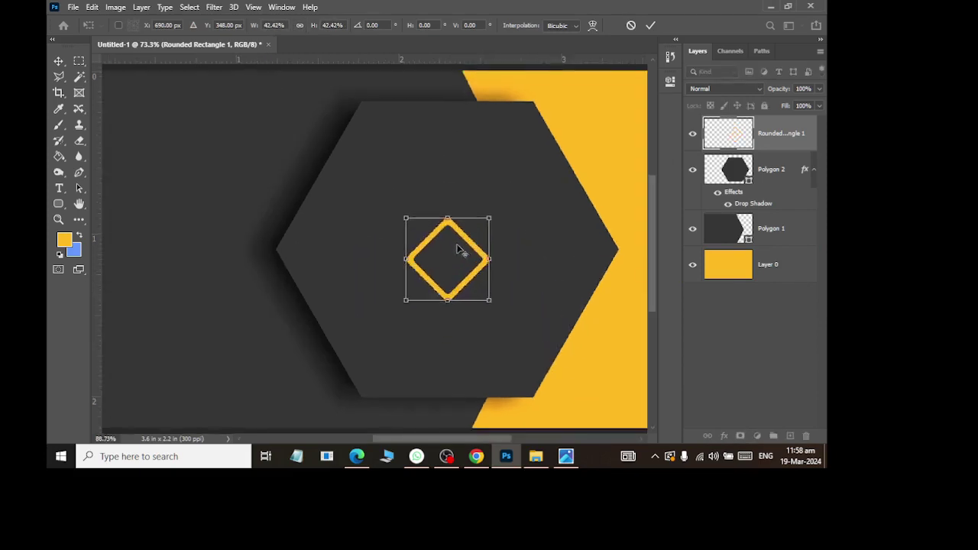
{"action": "left_click", "coordinate": [61, 66]}
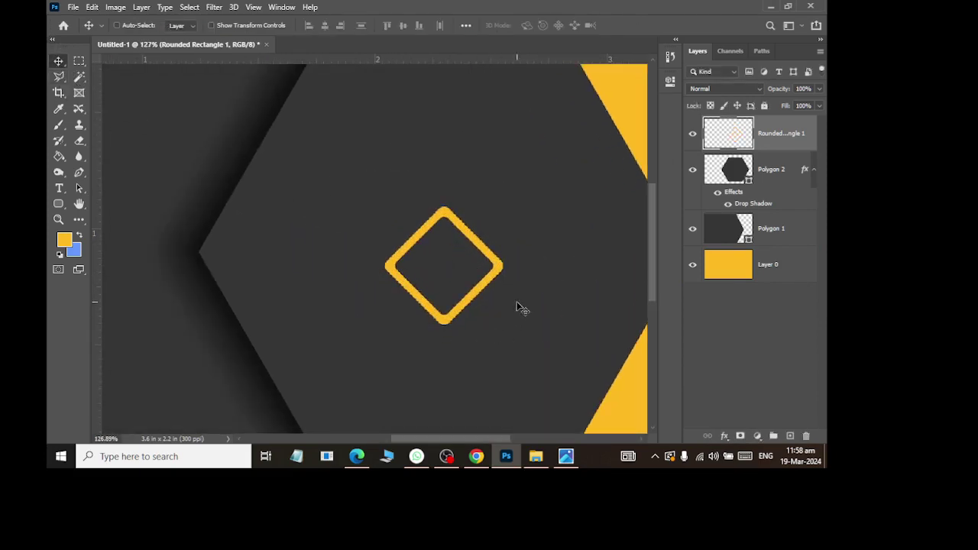
{"action": "scroll", "coordinate": [592, 238], "scroll_direction": "down", "scroll_amount": 3}
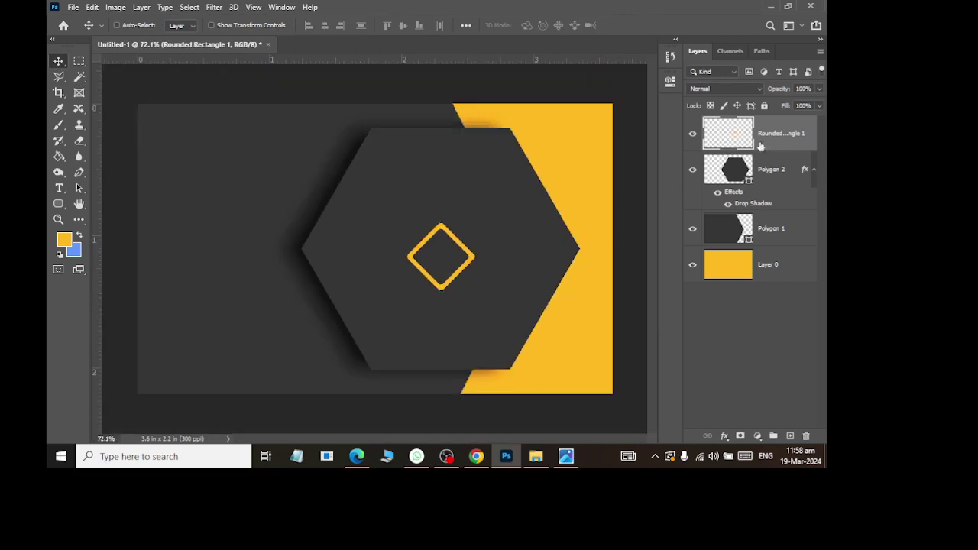
Step: Centre the diamond vertically on the hexagon (Polygon 2), then duplicate the diamond layer
{"action": "left_click", "coordinate": [780, 178], "text": "ctrl"}
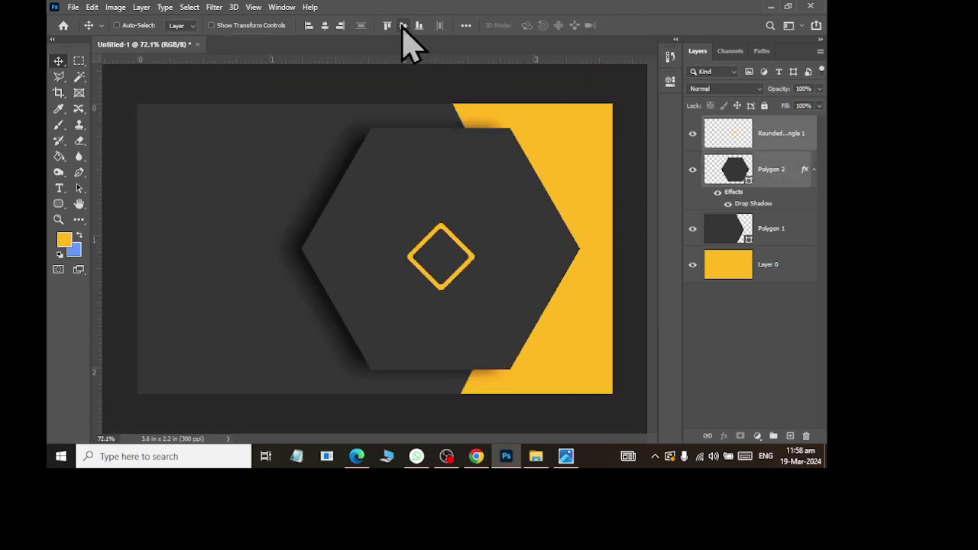
{"action": "left_click", "coordinate": [403, 25]}
{"action": "left_click", "coordinate": [759, 132]}
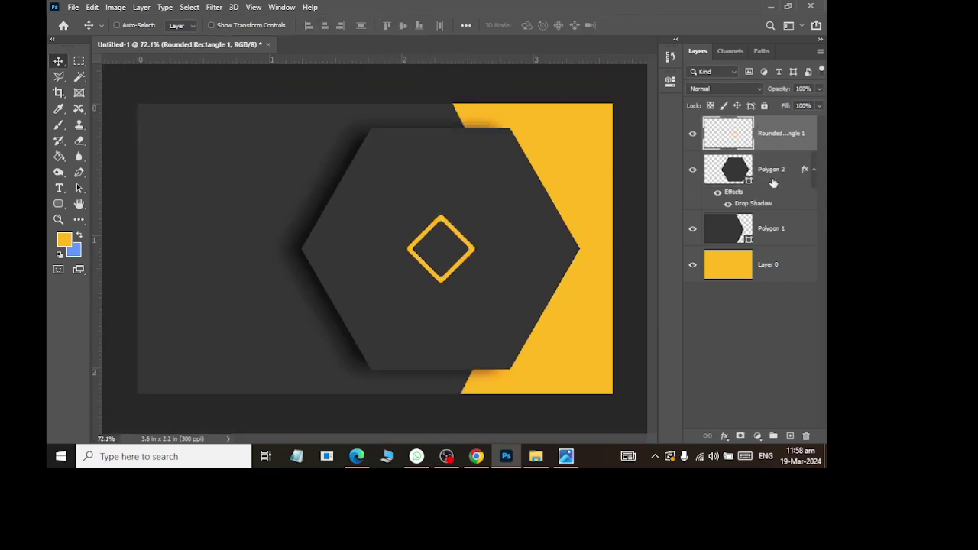
{"action": "scroll", "coordinate": [476, 254], "scroll_direction": "up", "scroll_amount": 4}
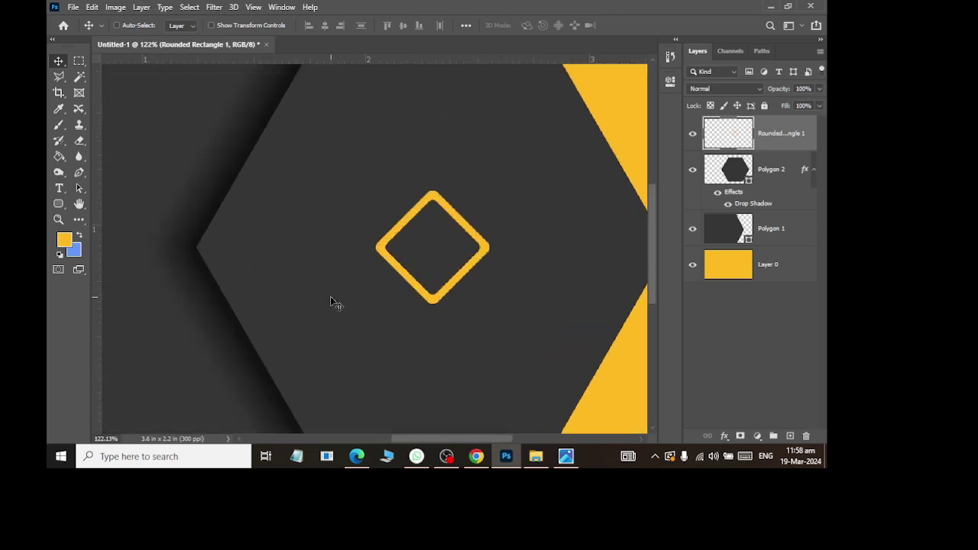
{"action": "key", "text": "ctrl+j"}
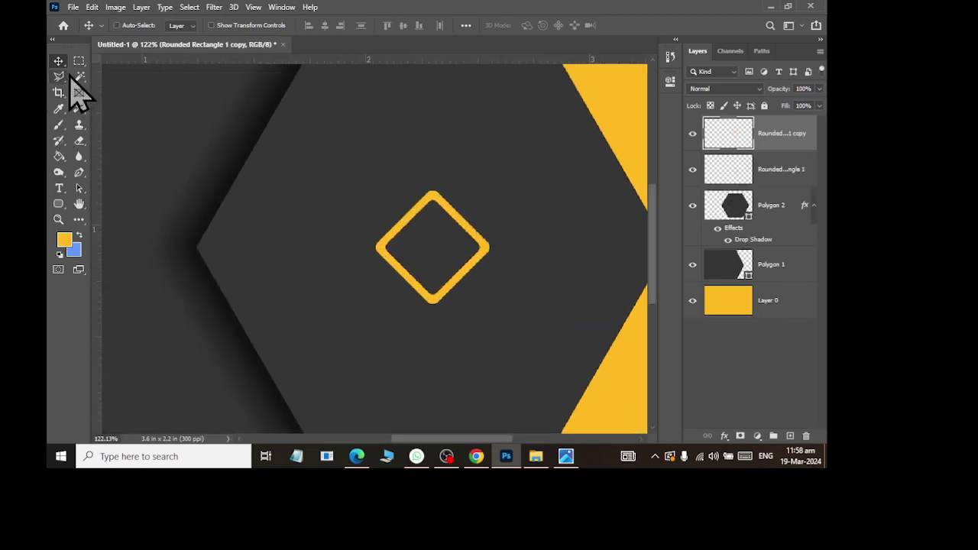
Step: Try a rectangular selection around the diamond, clear it, and toggle the original diamond to inspect the copy
{"action": "left_click", "coordinate": [79, 61]}
{"action": "left_click_drag", "start_coordinate": [371, 229], "coordinate": [517, 328]}
{"action": "left_click", "coordinate": [594, 384]}
{"action": "key", "text": "ctrl+z"}
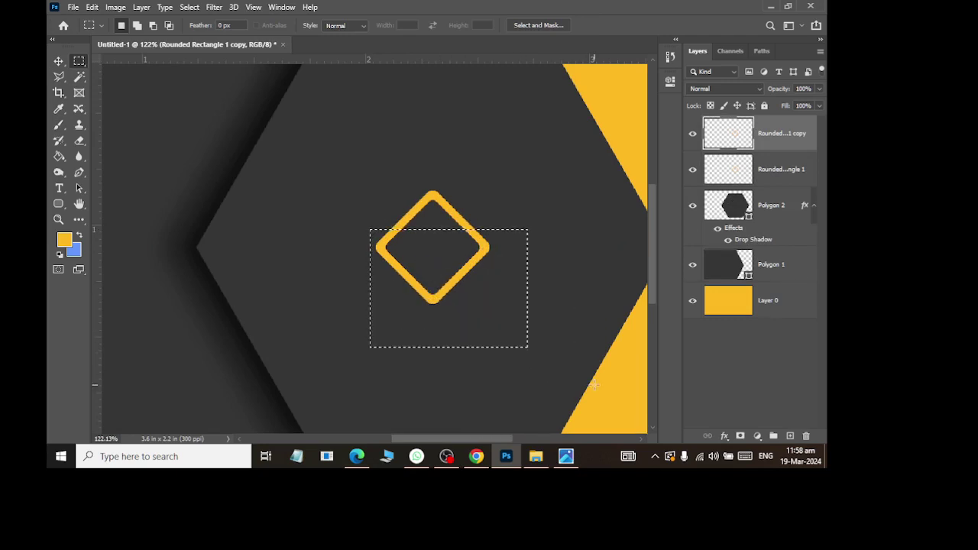
{"action": "key", "text": "ctrl+d"}
{"action": "left_click", "coordinate": [59, 61]}
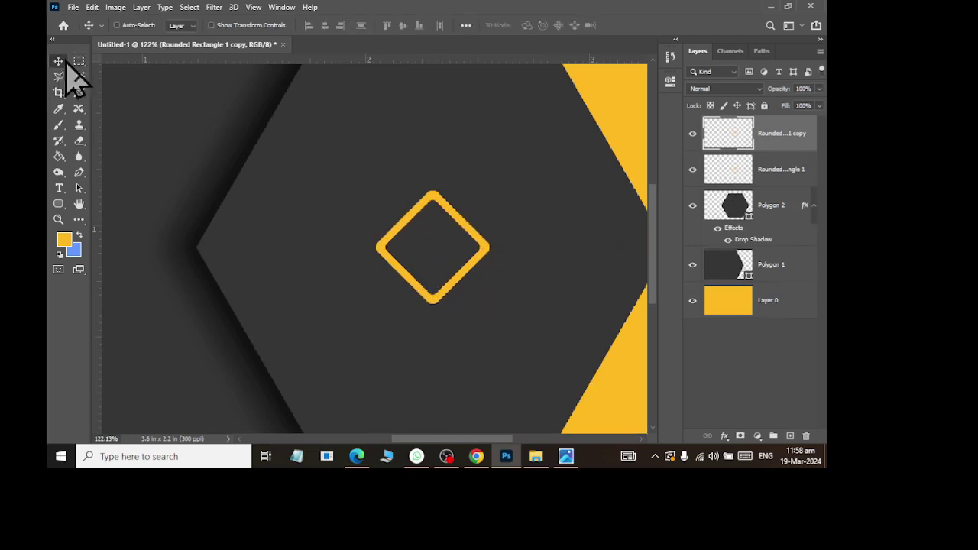
{"action": "left_click", "coordinate": [693, 169]}
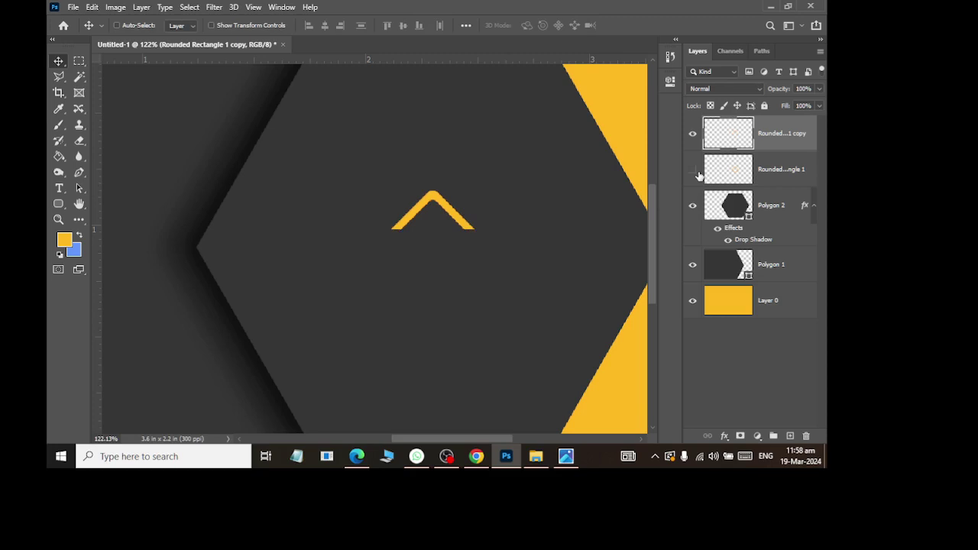
{"action": "left_click", "coordinate": [693, 170]}
Step: Move the copy down, shrink it into a chevron, and centre it vertically inside the diamond outline
{"action": "left_click_drag", "start_coordinate": [453, 211], "coordinate": [459, 240]}
{"action": "key", "text": "ctrl+t"}
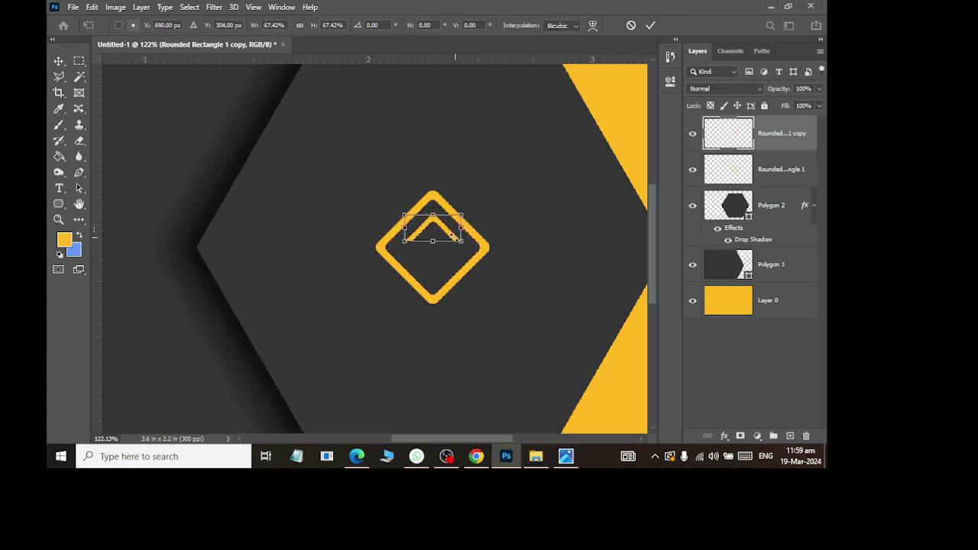
{"action": "key", "text": "Return"}
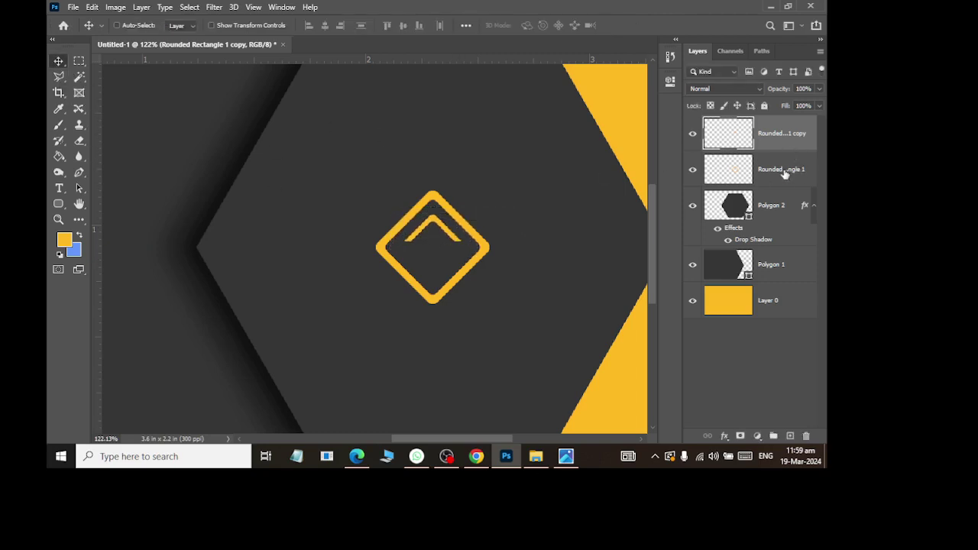
{"action": "left_click", "coordinate": [785, 169], "text": "shift"}
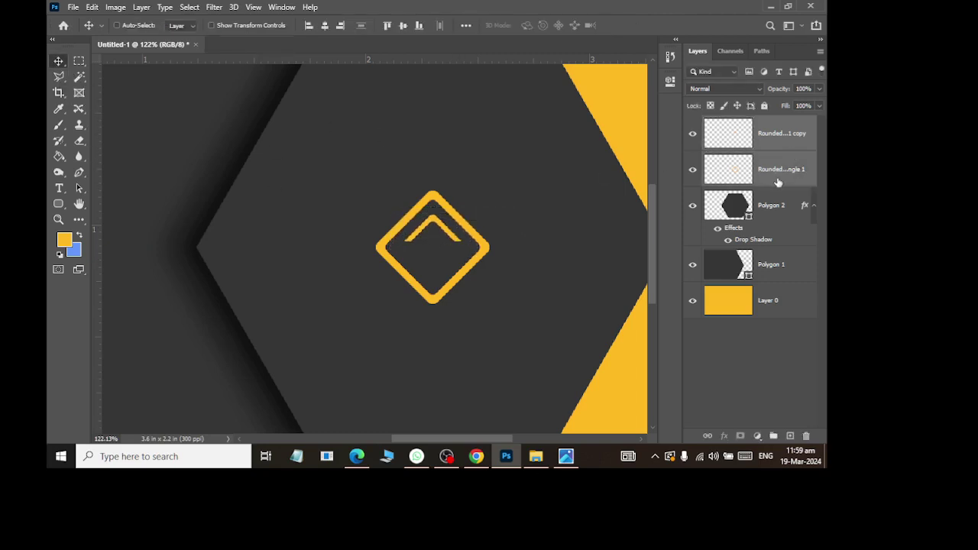
{"action": "left_click", "coordinate": [403, 26]}
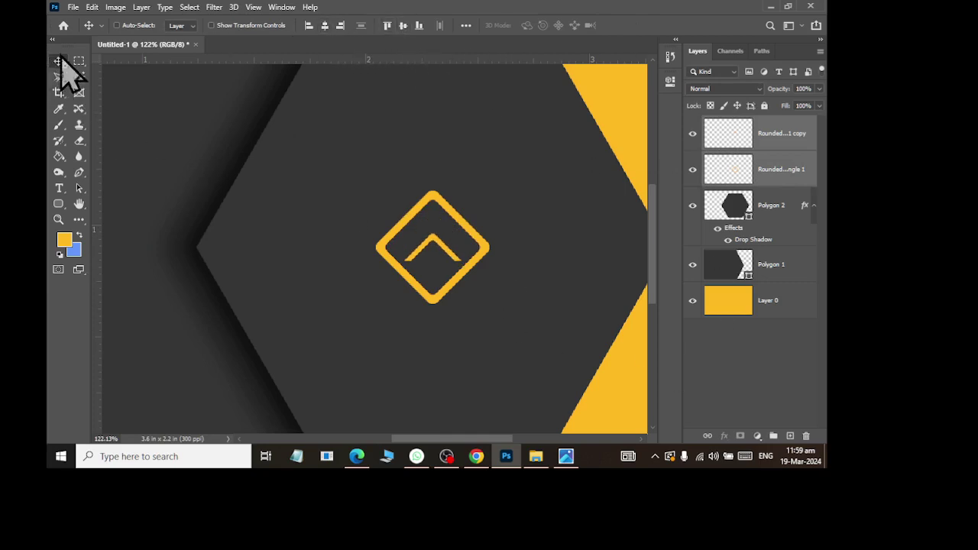
{"action": "left_click", "coordinate": [776, 137]}
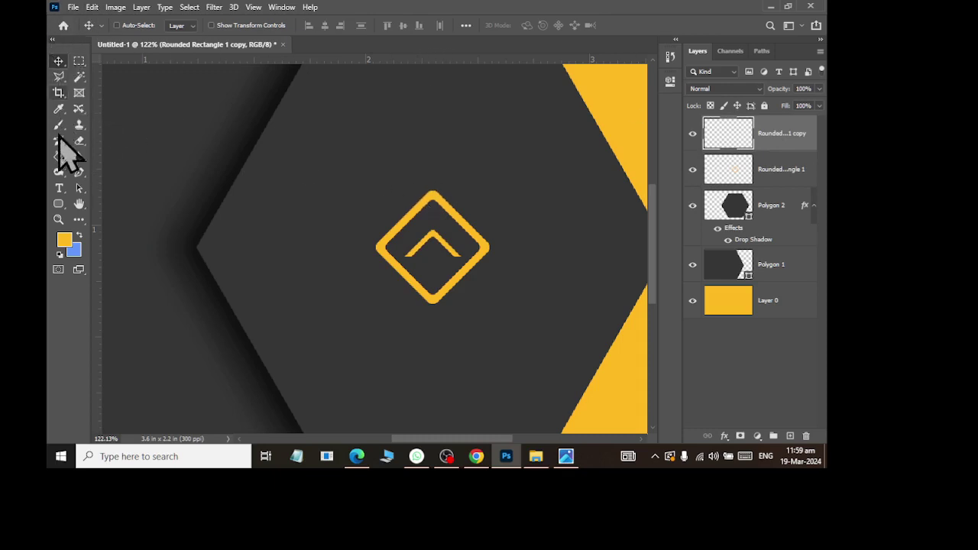
{"action": "left_click", "coordinate": [59, 204]}
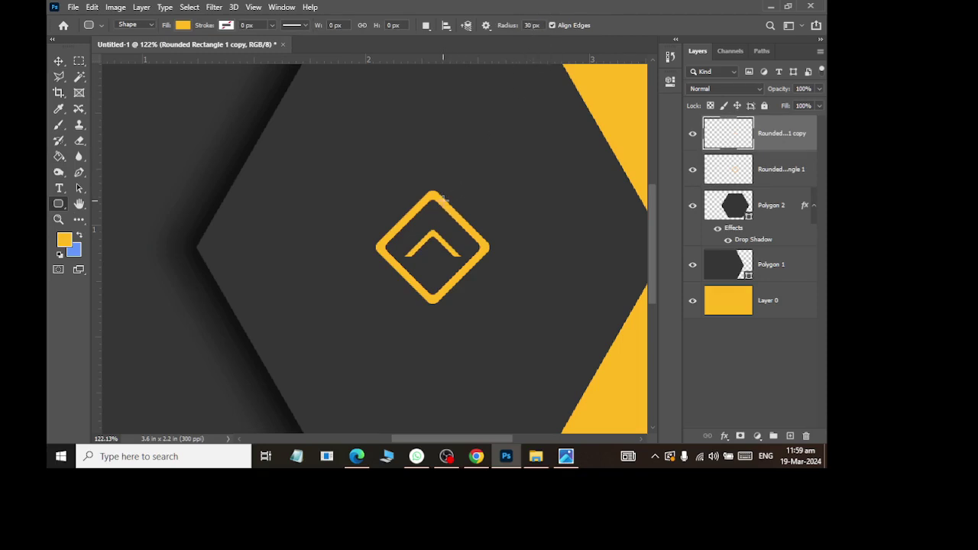
{"action": "key", "text": "alt+Tab"}
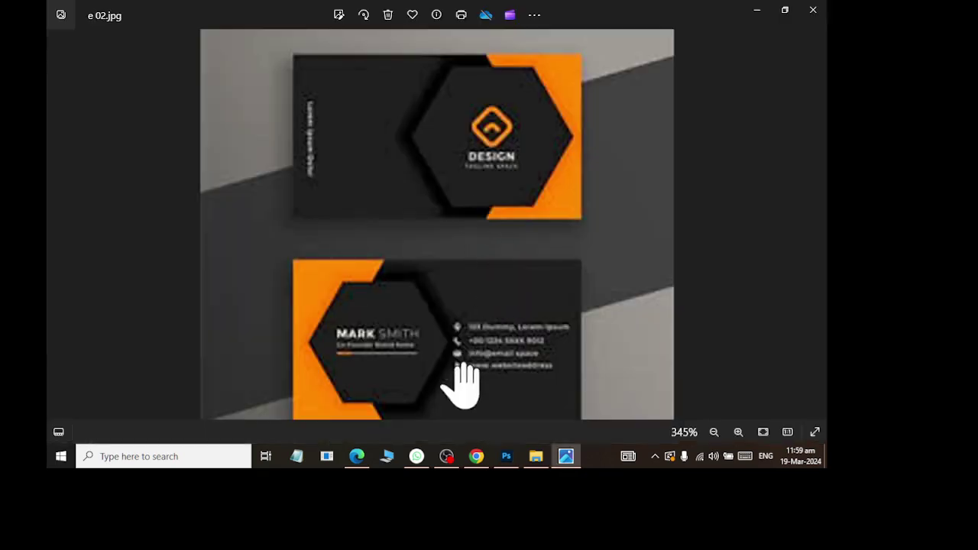
Step: Zoom in and out on the e 02.jpg reference card, then return to Photoshop
{"action": "scroll", "coordinate": [494, 196], "scroll_direction": "up", "scroll_amount": 3}
{"action": "scroll", "coordinate": [529, 229], "scroll_direction": "down", "scroll_amount": 3}
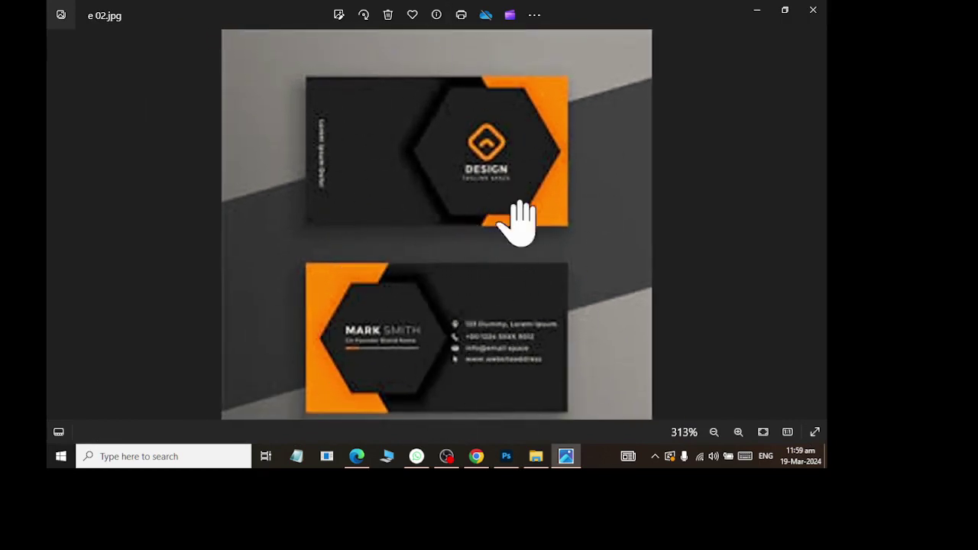
{"action": "key", "text": "alt+Tab"}
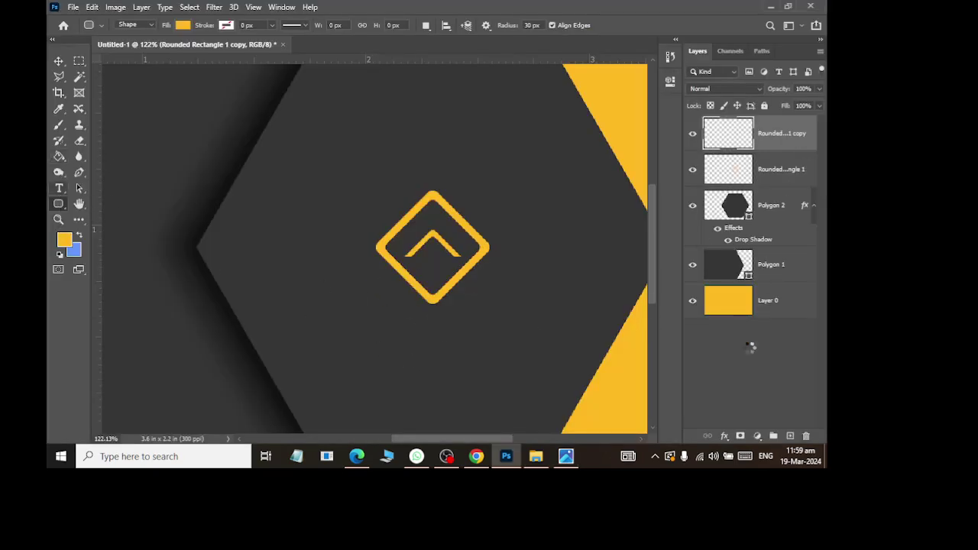
Step: Create Group 1, move all five card layers from the diamond logo down to Layer 0 into it, and collapse it
{"action": "key", "text": "t"}
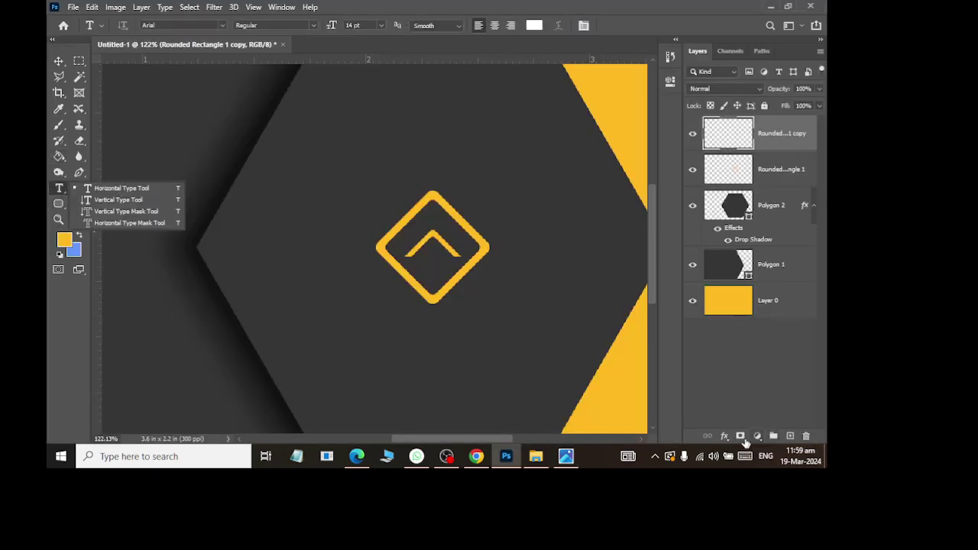
{"action": "left_click", "coordinate": [771, 436]}
{"action": "left_click", "coordinate": [768, 157]}
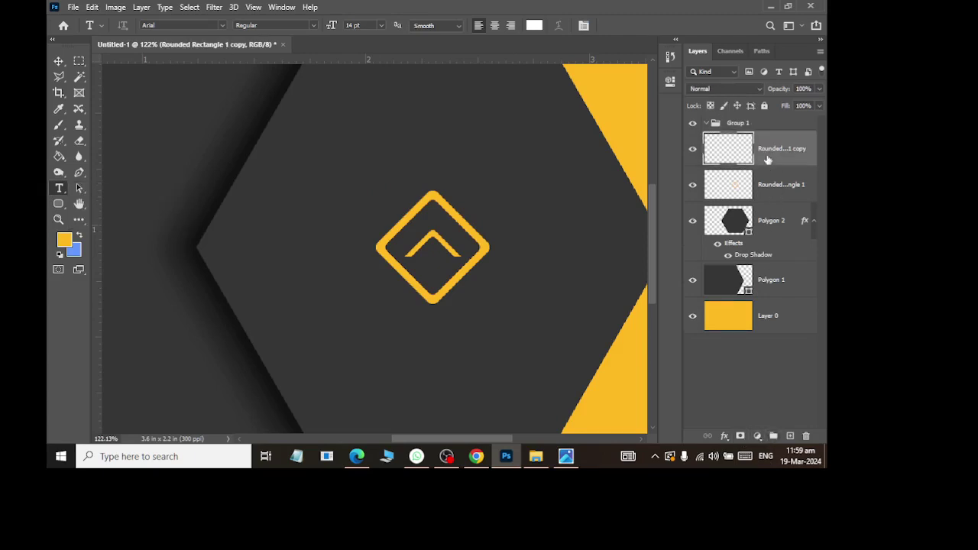
{"action": "left_click", "coordinate": [772, 329], "text": "shift"}
{"action": "left_click_drag", "start_coordinate": [772, 329], "coordinate": [718, 125]}
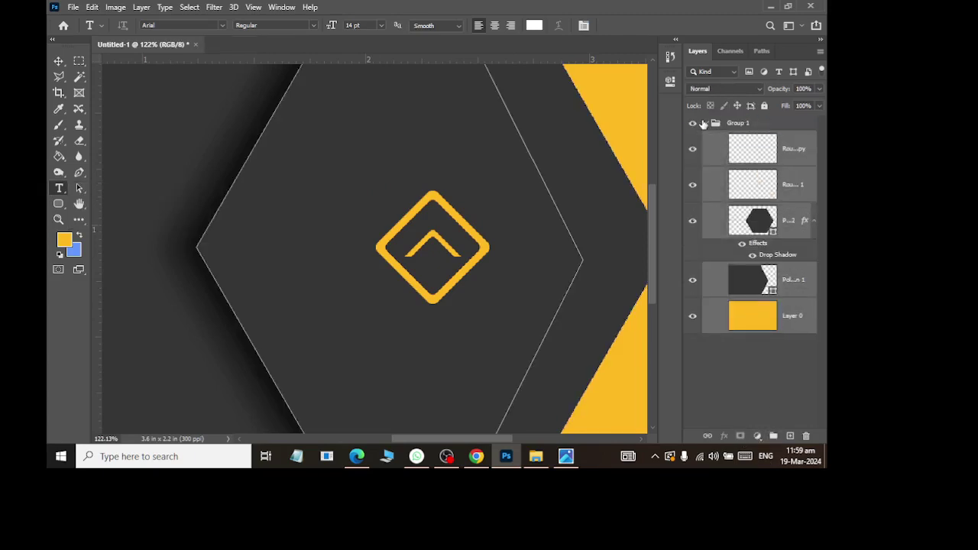
{"action": "left_click", "coordinate": [705, 125]}
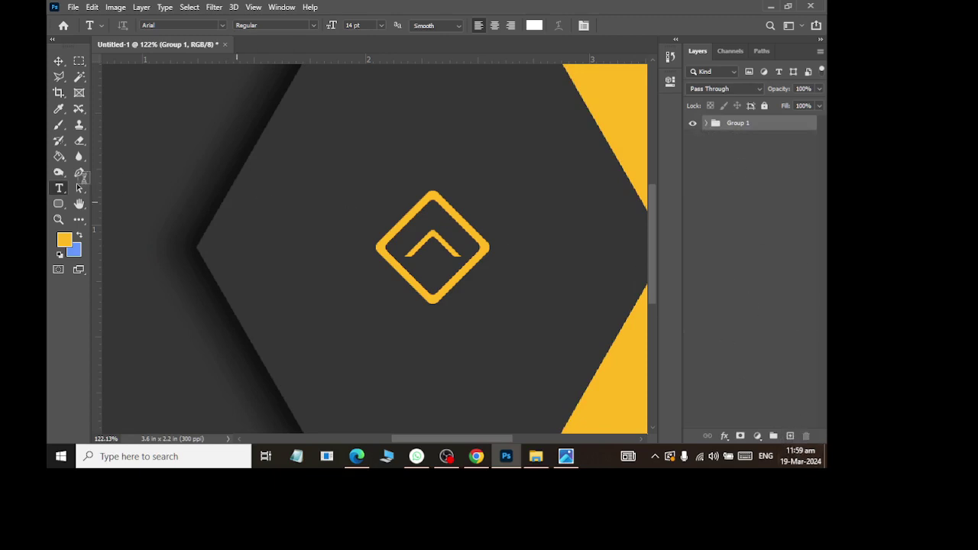
Step: Type the cardholder's name in white capitals below the diamond logo
{"action": "left_click", "coordinate": [372, 345]}
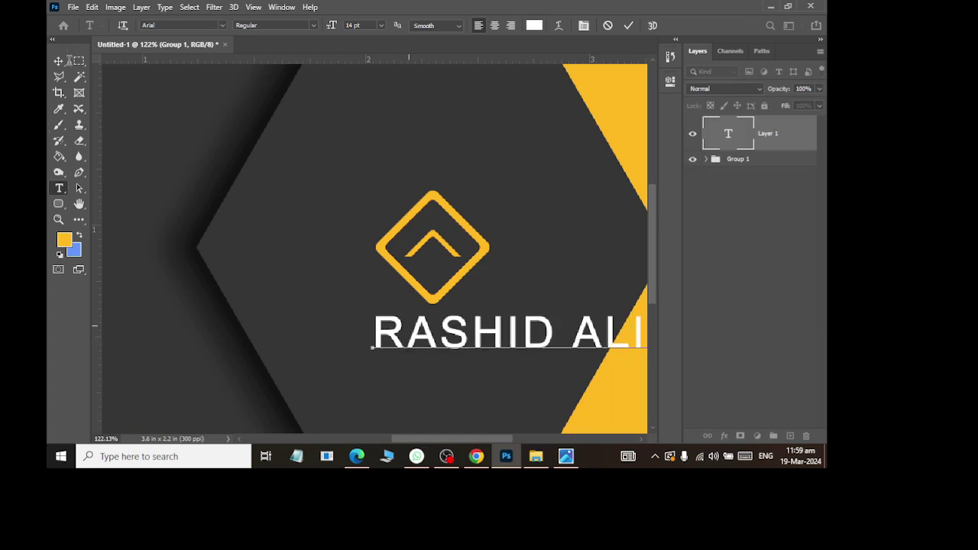
{"action": "left_click", "coordinate": [60, 61]}
Step: Centre the name under the logo and scale it to about 62% to fit the hexagon
{"action": "key", "text": "ctrl+t"}
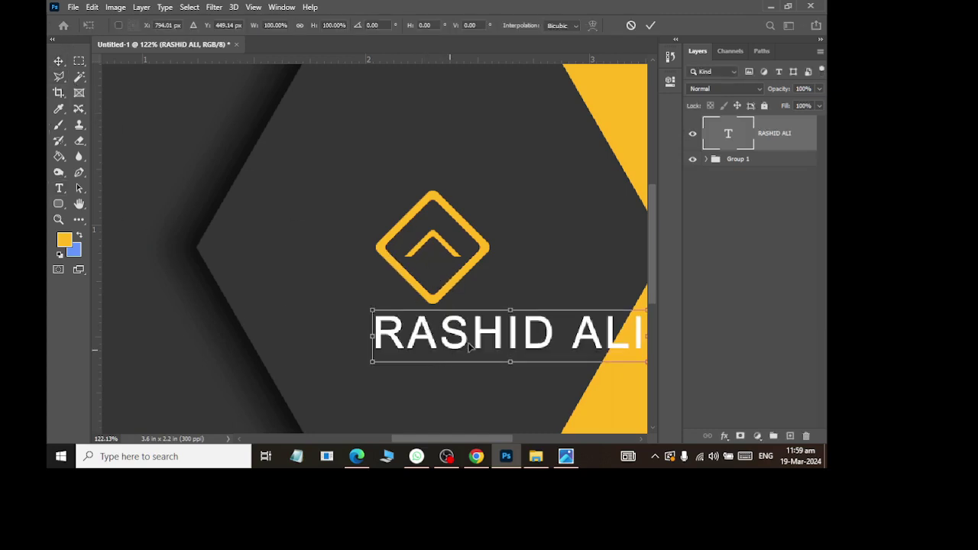
{"action": "left_click_drag", "start_coordinate": [471, 346], "coordinate": [341, 340]}
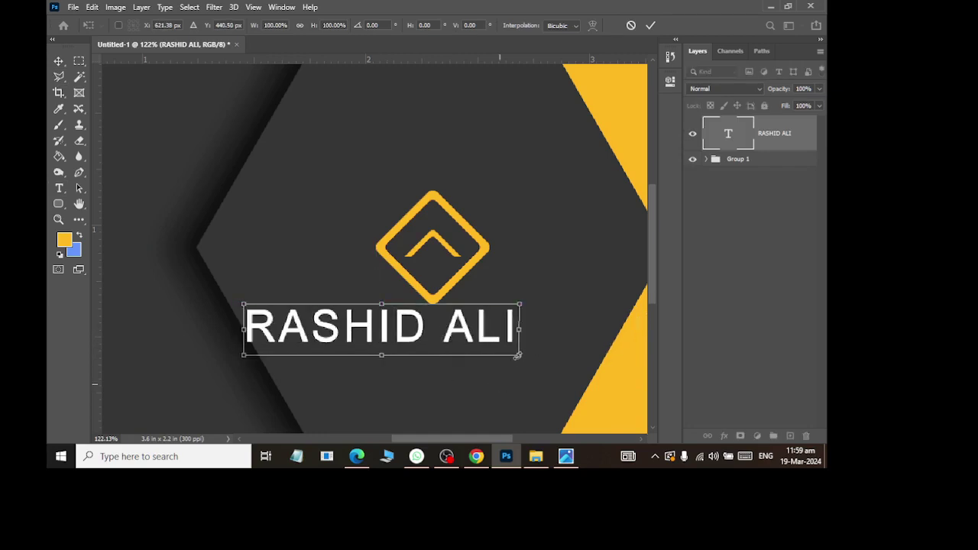
{"action": "mouse_move", "coordinate": [522, 357]}
{"action": "left_mouse_down"}
{"action": "mouse_move", "coordinate": [468, 336]}
{"action": "mouse_move", "coordinate": [518, 347]}
{"action": "left_mouse_up"}
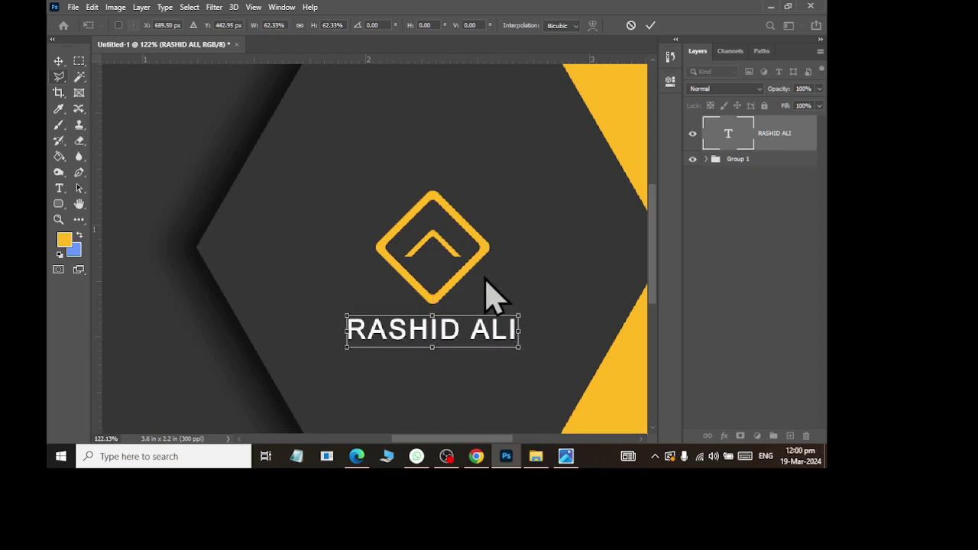
{"action": "left_click", "coordinate": [62, 62]}
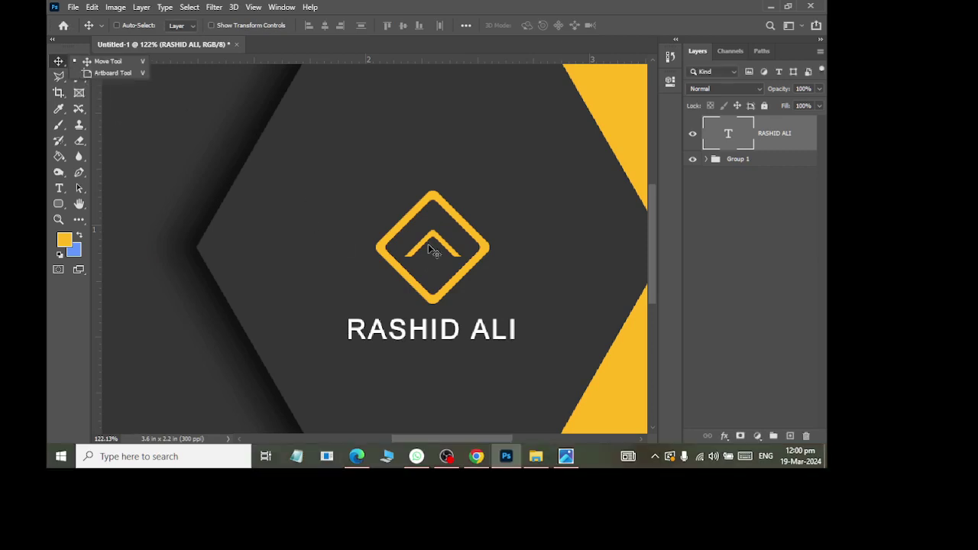
{"action": "scroll", "coordinate": [428, 244], "scroll_direction": "down", "scroll_amount": 3}
{"action": "key", "text": "alt+Tab"}
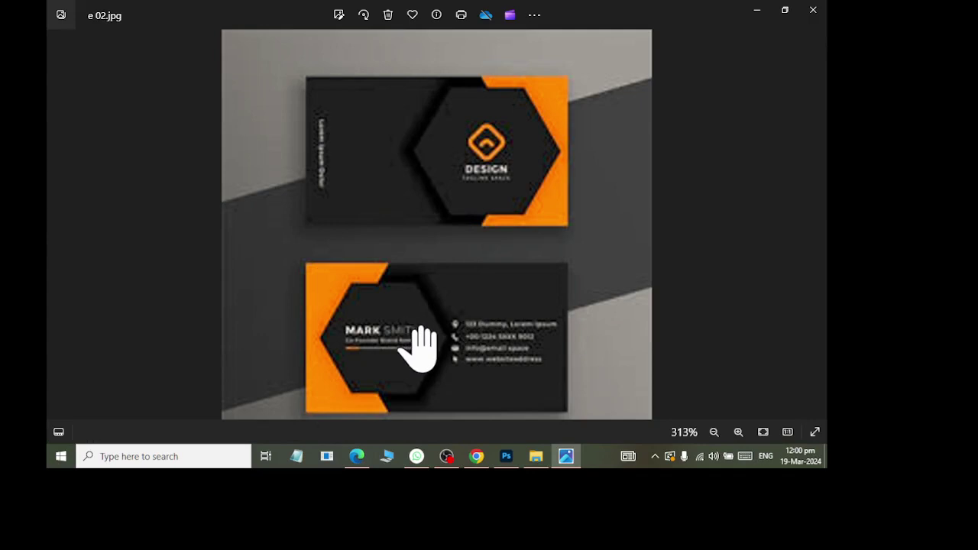
{"action": "key", "text": "alt+Tab"}
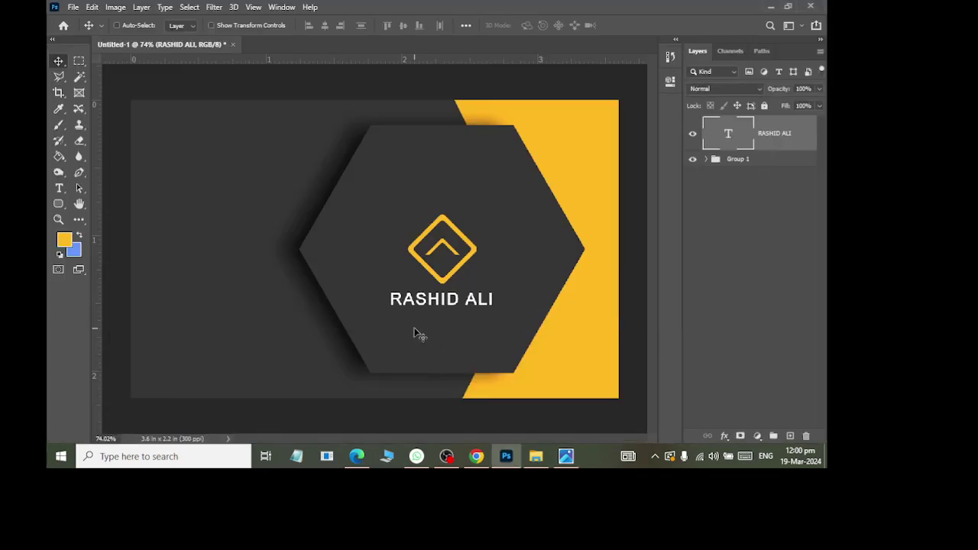
Step: Save the card as Class 07 Second Id Card Design.psd in Ps Files > Firewall and SeaView
{"action": "key", "text": "ctrl+s"}
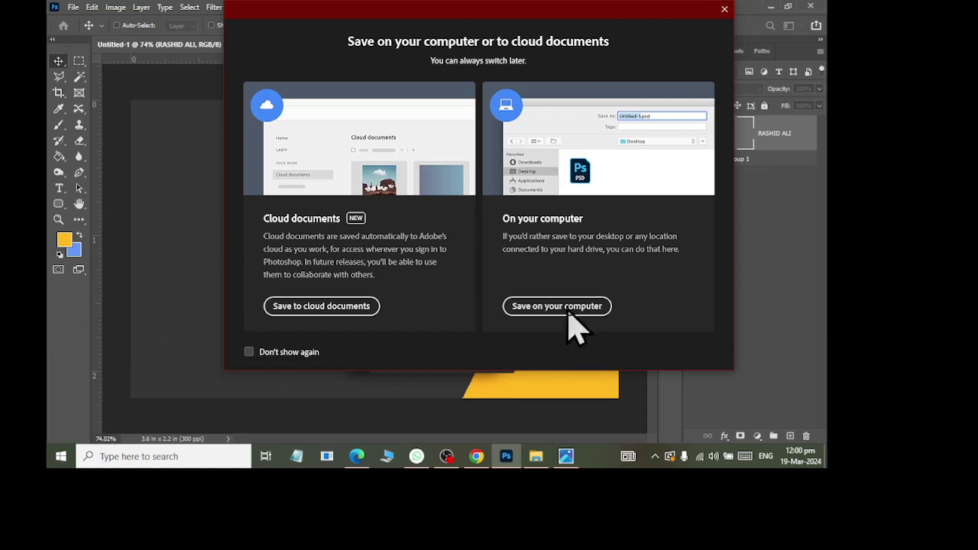
{"action": "left_click", "coordinate": [566, 308]}
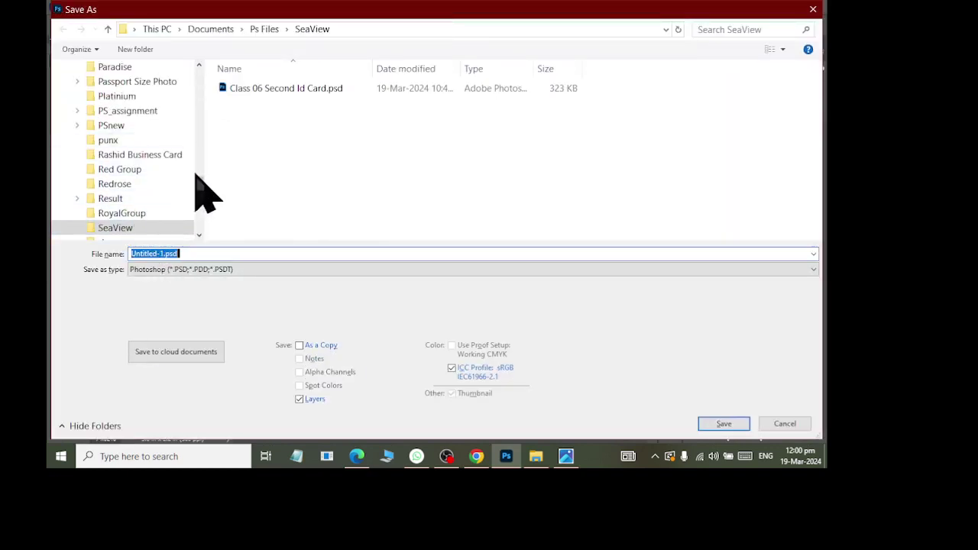
{"action": "mouse_move", "coordinate": [200, 183]}
{"action": "left_mouse_down"}
{"action": "mouse_move", "coordinate": [207, 122]}
{"action": "mouse_move", "coordinate": [172, 126]}
{"action": "left_mouse_up"}
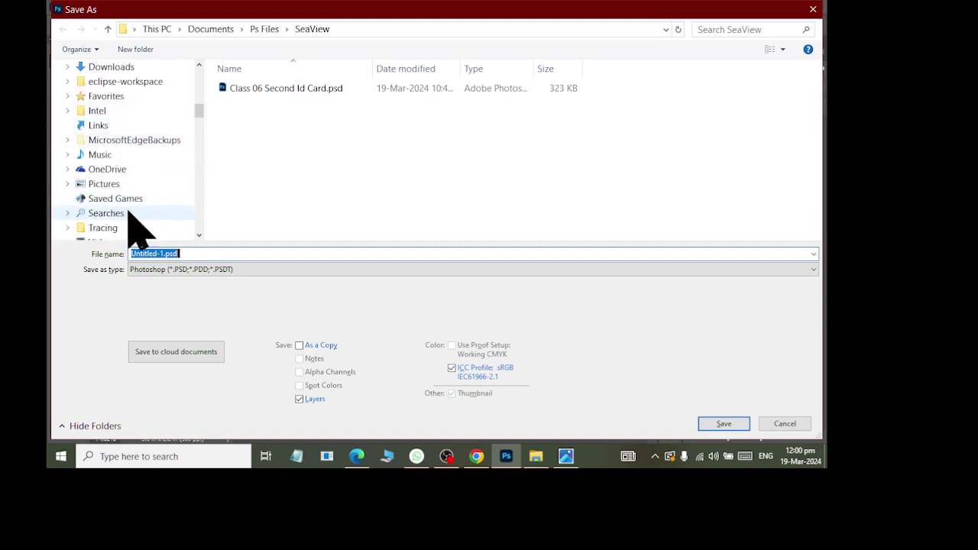
{"action": "scroll", "coordinate": [126, 213], "scroll_direction": "up", "scroll_amount": 1}
{"action": "left_click", "coordinate": [110, 67]}
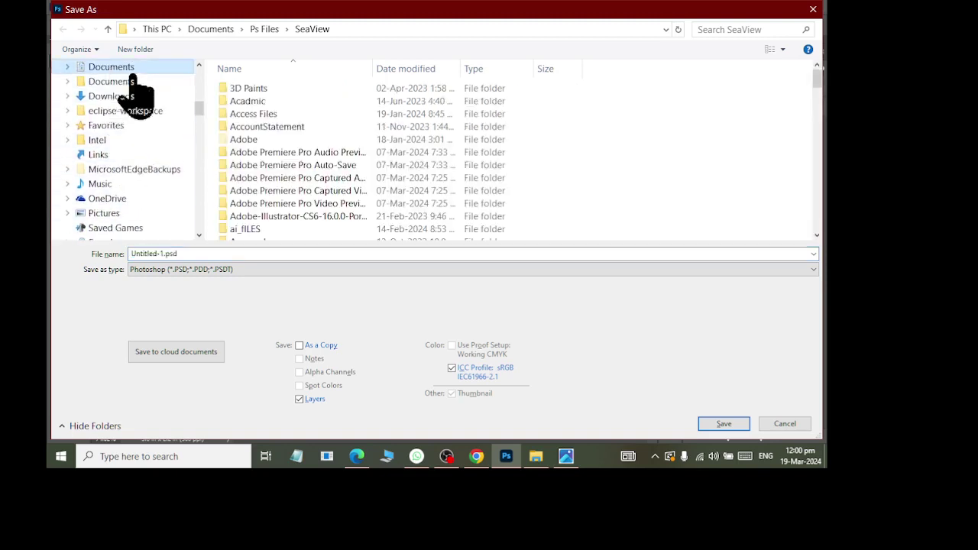
{"action": "left_click", "coordinate": [269, 101]}
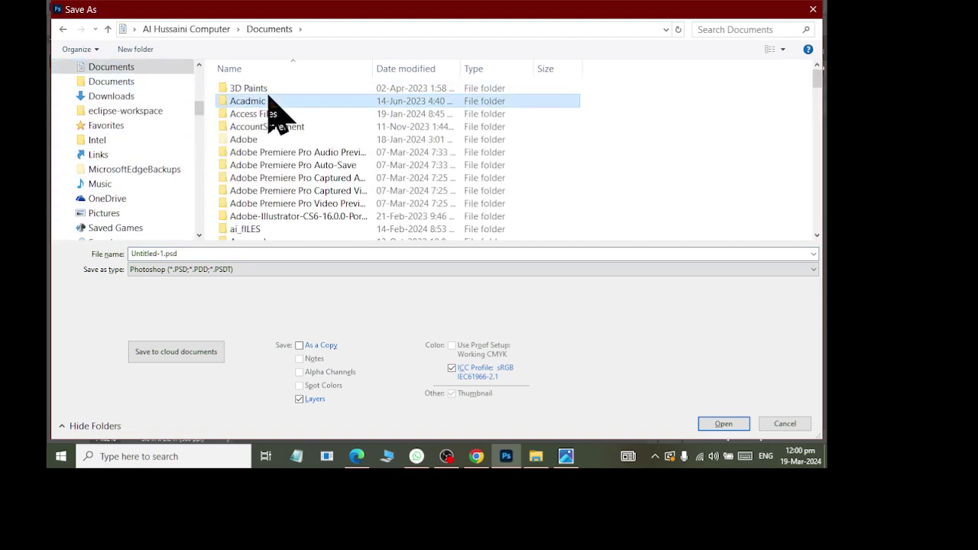
{"action": "type", "text": "ps"}
{"action": "key", "text": "Return"}
{"action": "type", "text": "fi"}
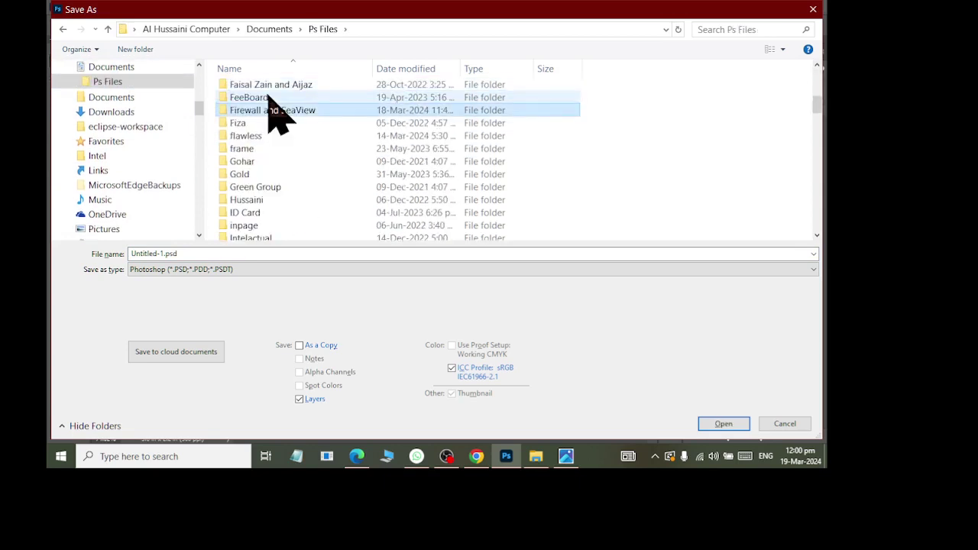
{"action": "key", "text": "Return"}
{"action": "left_click", "coordinate": [227, 253]}
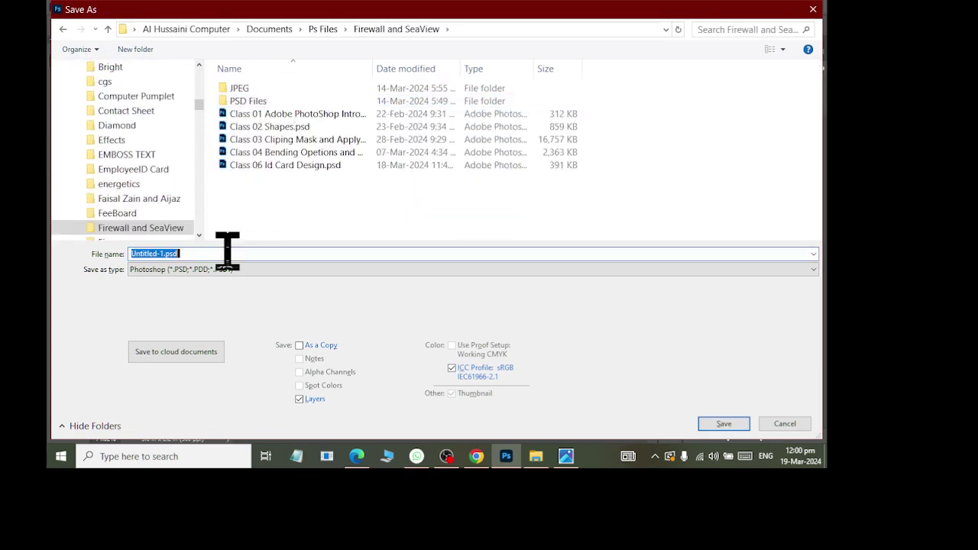
{"action": "type", "text": "Class 07 Second"}
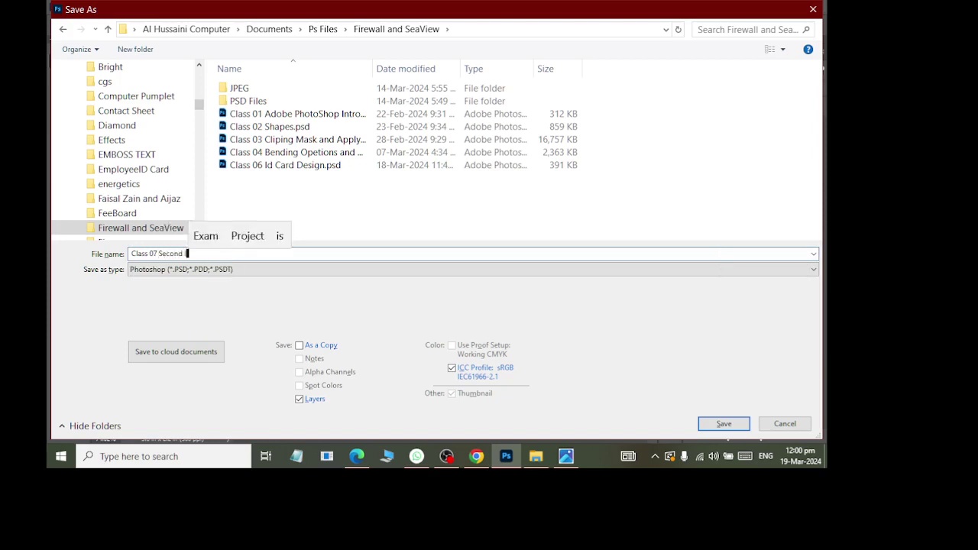
{"action": "type", "text": " Id Card De"}
{"action": "key", "text": "Return"}
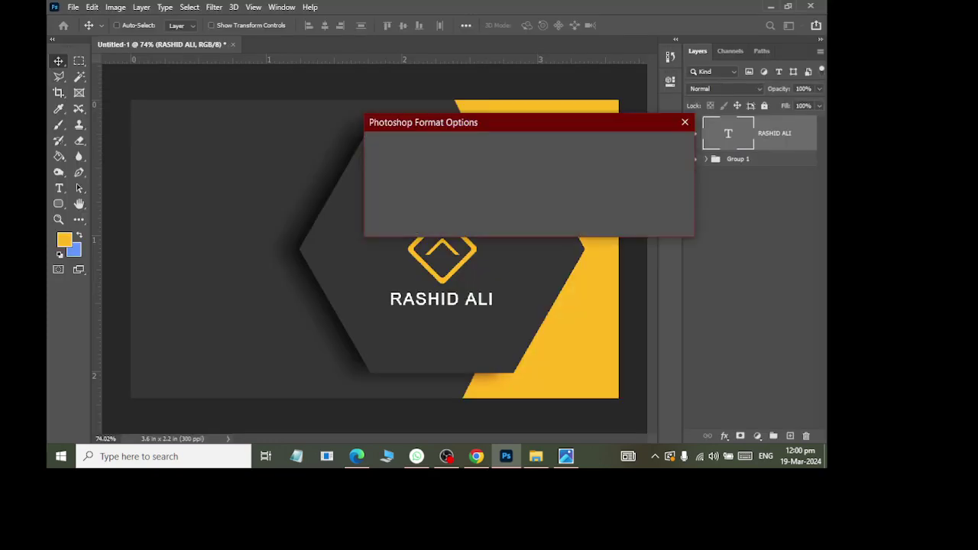
{"action": "left_click", "coordinate": [668, 146]}
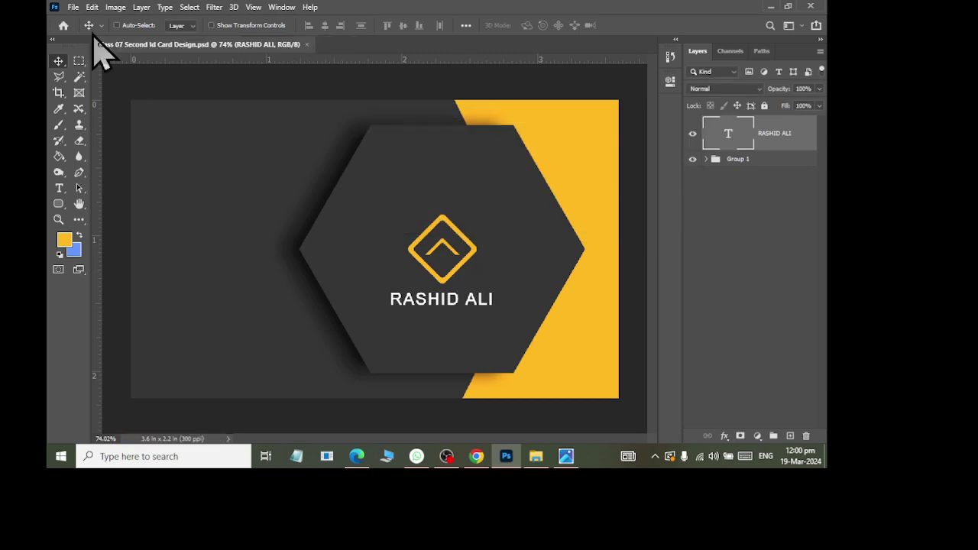
Step: Save a second copy of the card as the Front version in the same folder
{"action": "left_click", "coordinate": [73, 7]}
{"action": "left_click", "coordinate": [96, 154]}
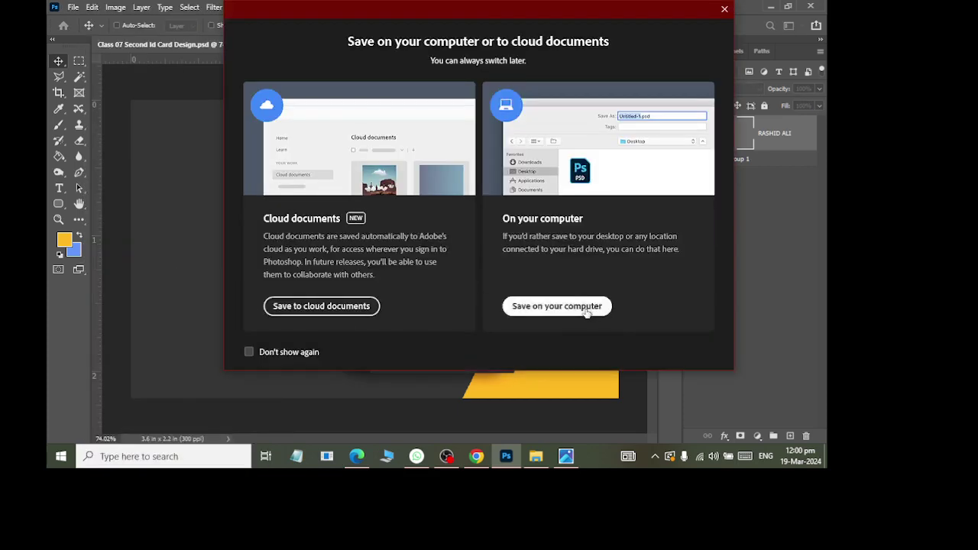
{"action": "left_click", "coordinate": [586, 311]}
{"action": "left_click", "coordinate": [380, 256]}
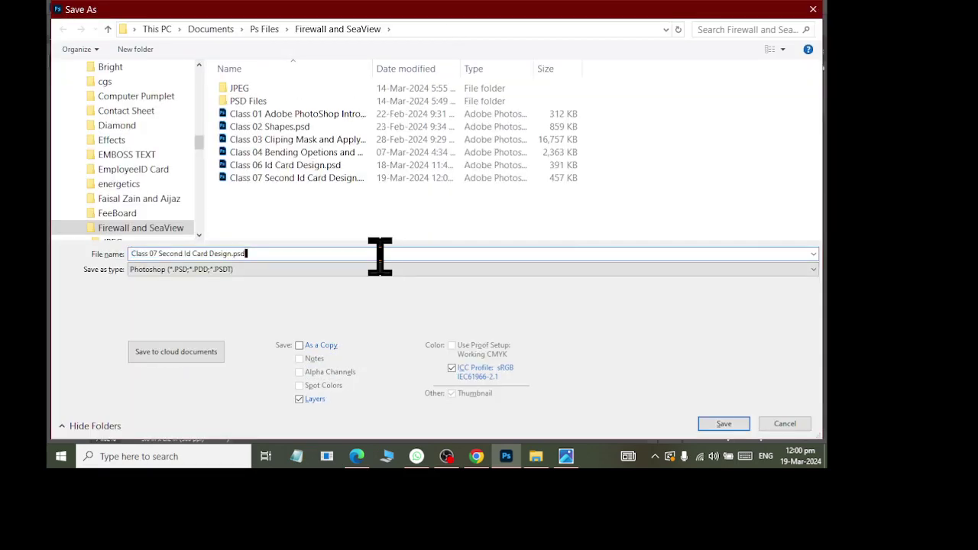
{"action": "key", "text": "BackSpace"}
{"action": "type", "text": "psd"}
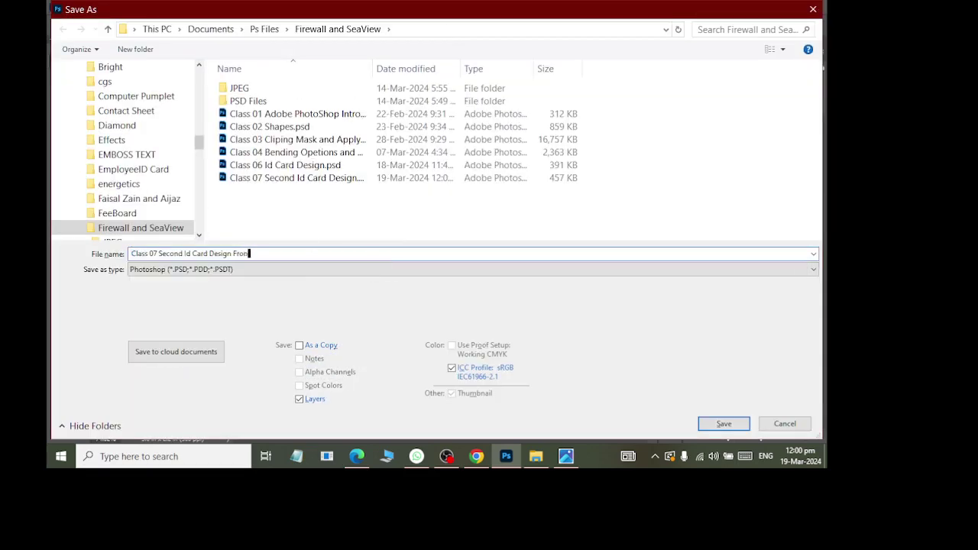
{"action": "key", "text": "Return"}
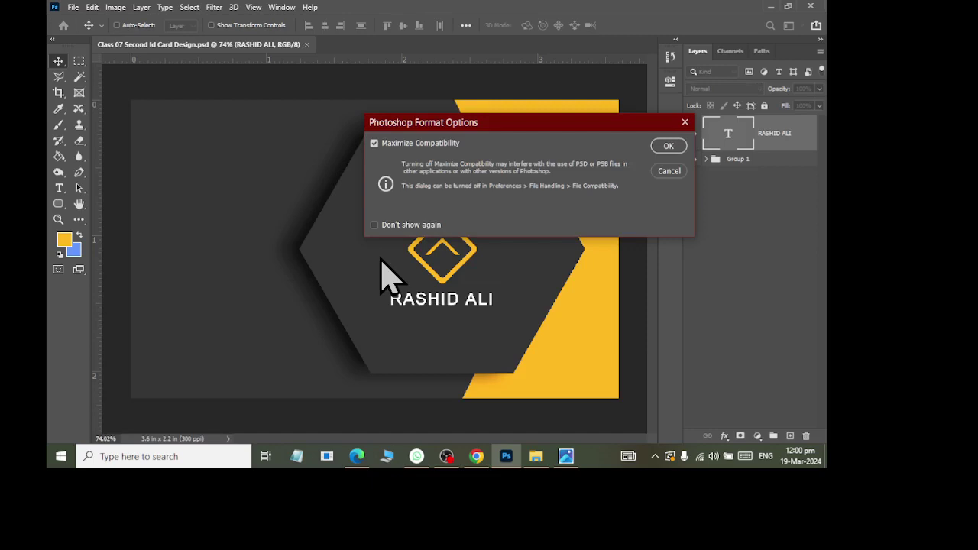
{"action": "key", "text": "Return"}
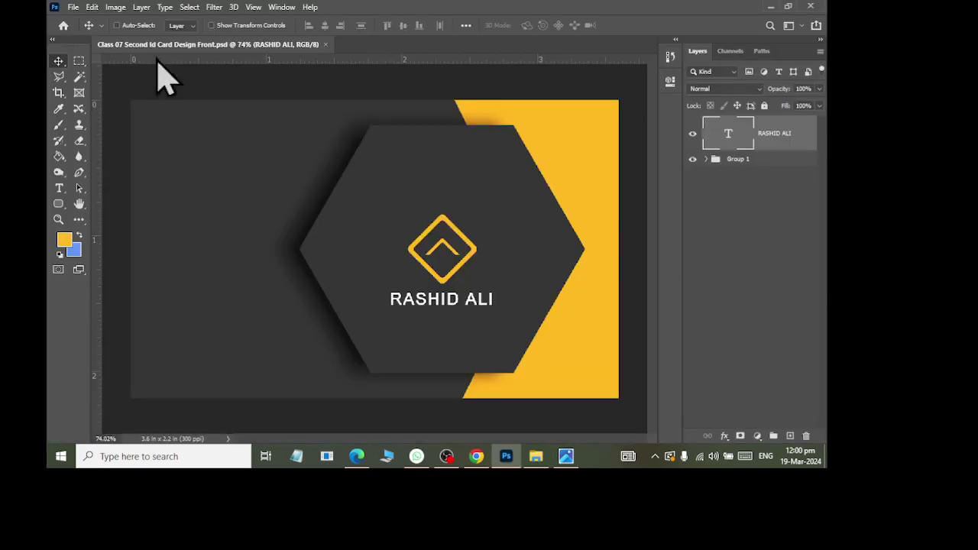
Step: Flip the canvas horizontally and drag the name text to the card's right side
{"action": "left_click", "coordinate": [115, 7]}
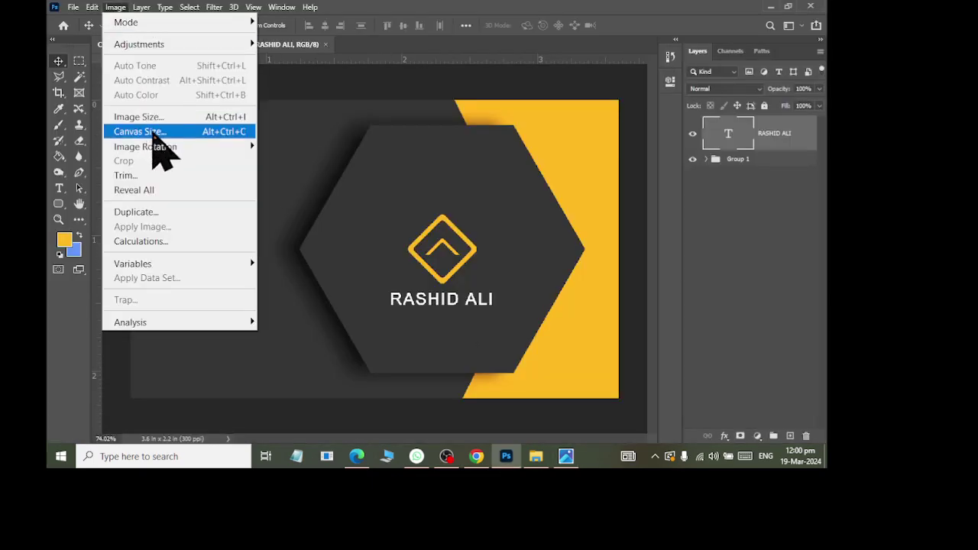
{"action": "mouse_move", "coordinate": [163, 147]}
{"action": "left_click", "coordinate": [339, 213]}
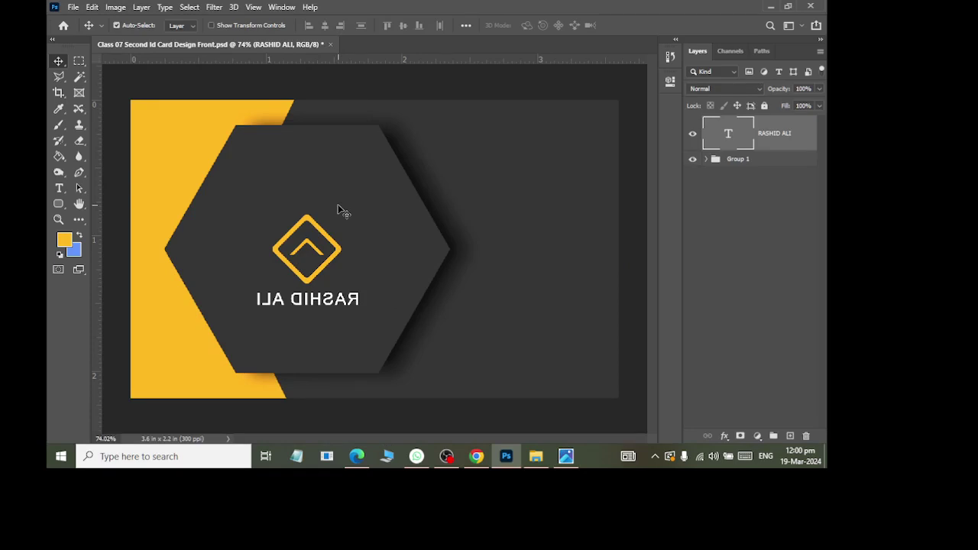
{"action": "key", "text": "ctrl+z"}
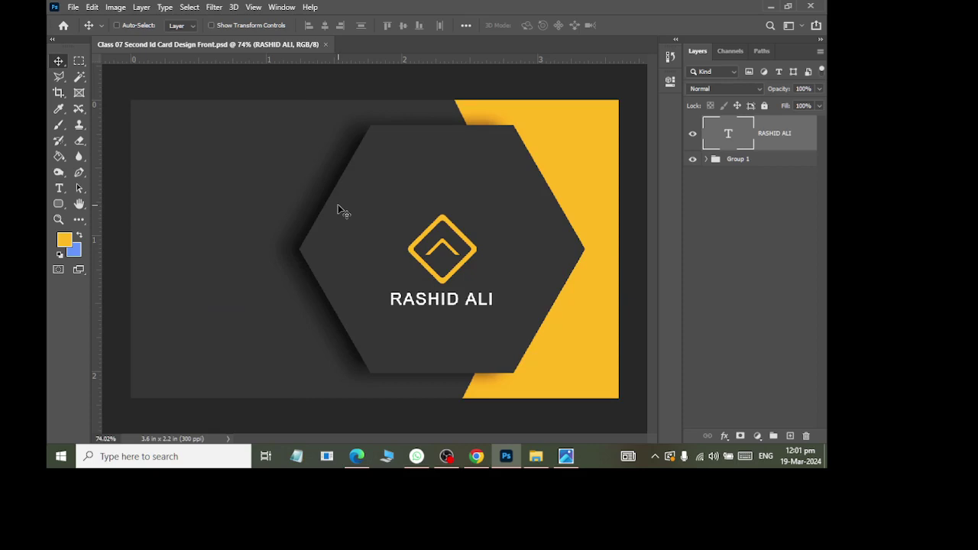
{"action": "left_click", "coordinate": [124, 10]}
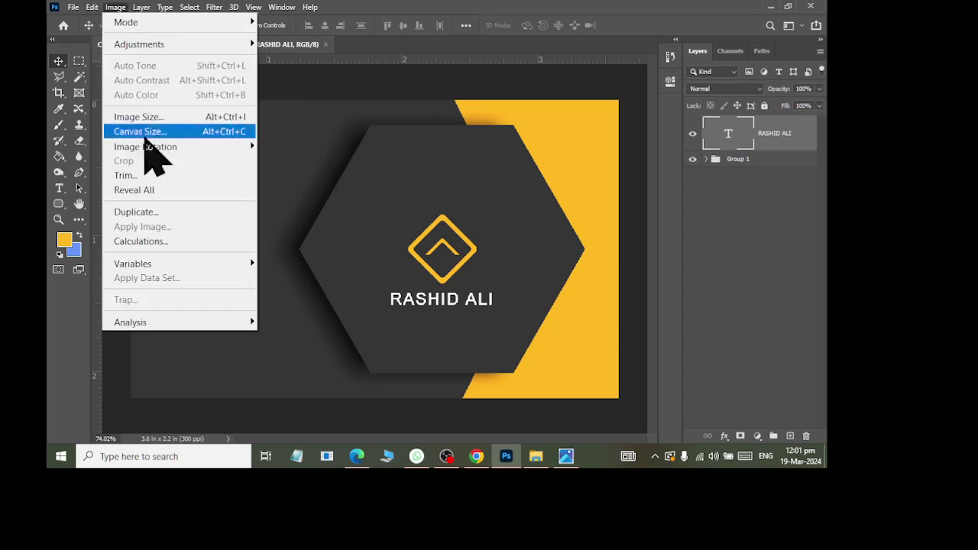
{"action": "mouse_move", "coordinate": [163, 149]}
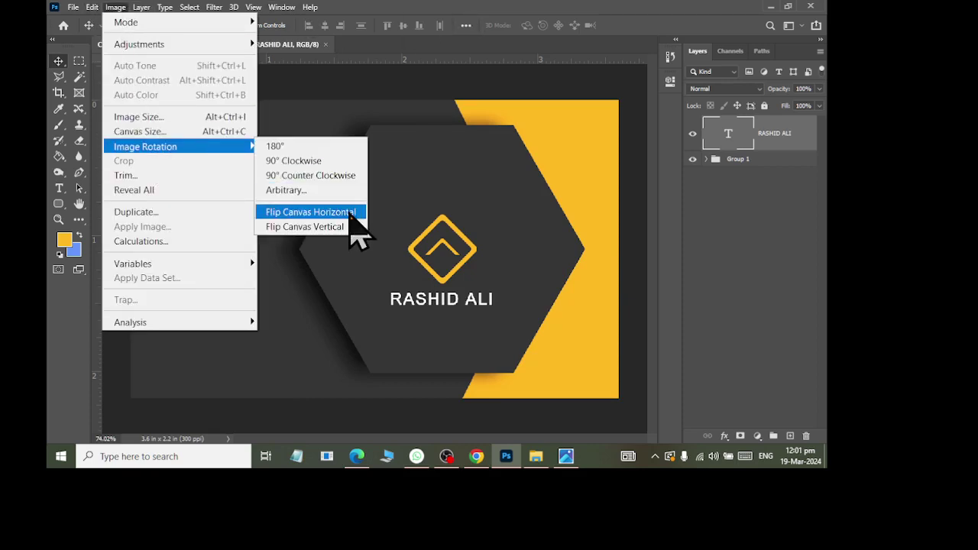
{"action": "left_click", "coordinate": [352, 218]}
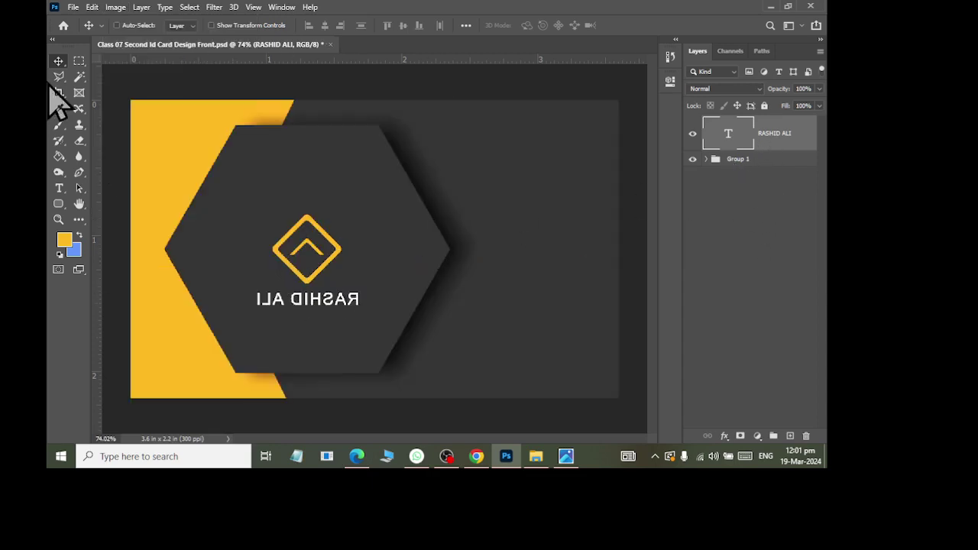
{"action": "left_click_drag", "start_coordinate": [326, 305], "coordinate": [550, 239]}
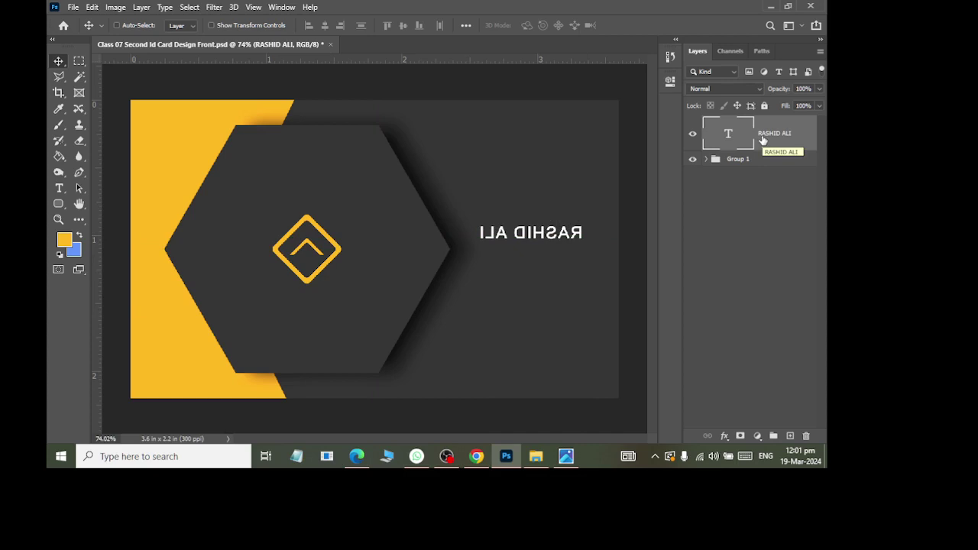
Step: Flip the name text layer horizontally so it reads normally
{"action": "key", "text": "ctrl"}
{"action": "left_click", "coordinate": [91, 7]}
{"action": "mouse_move", "coordinate": [145, 352]}
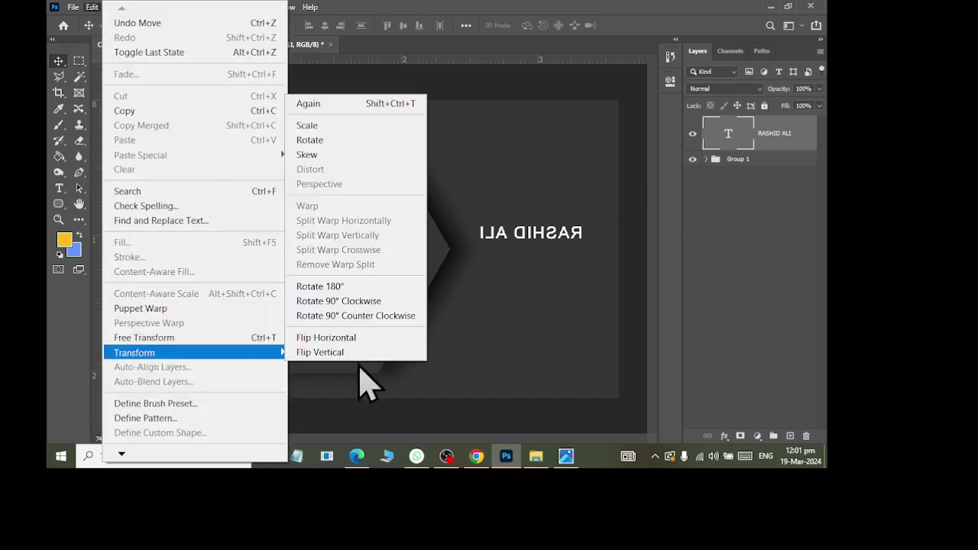
{"action": "left_click", "coordinate": [359, 334]}
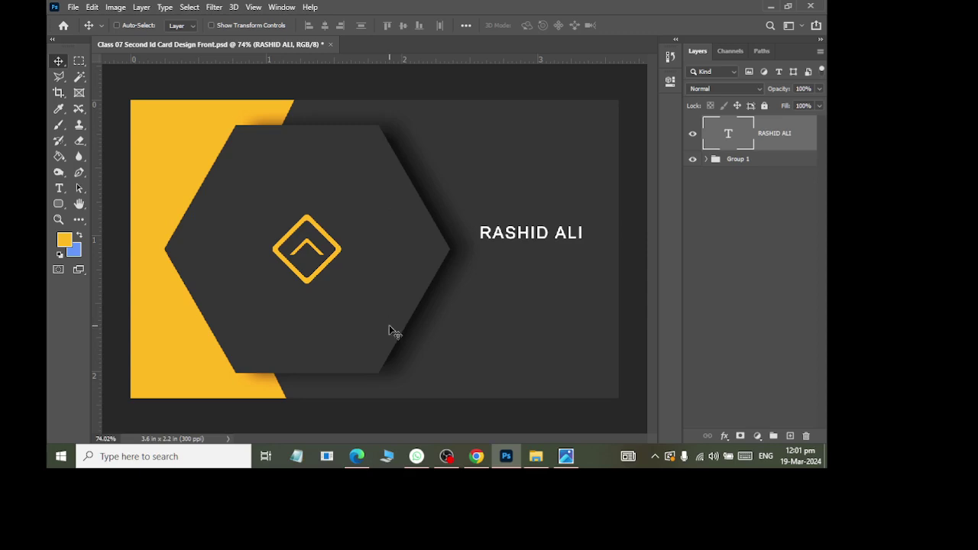
Step: Compare the card with the reference image, then bring OBS Studio to the front
{"action": "key", "text": "alt+Tab"}
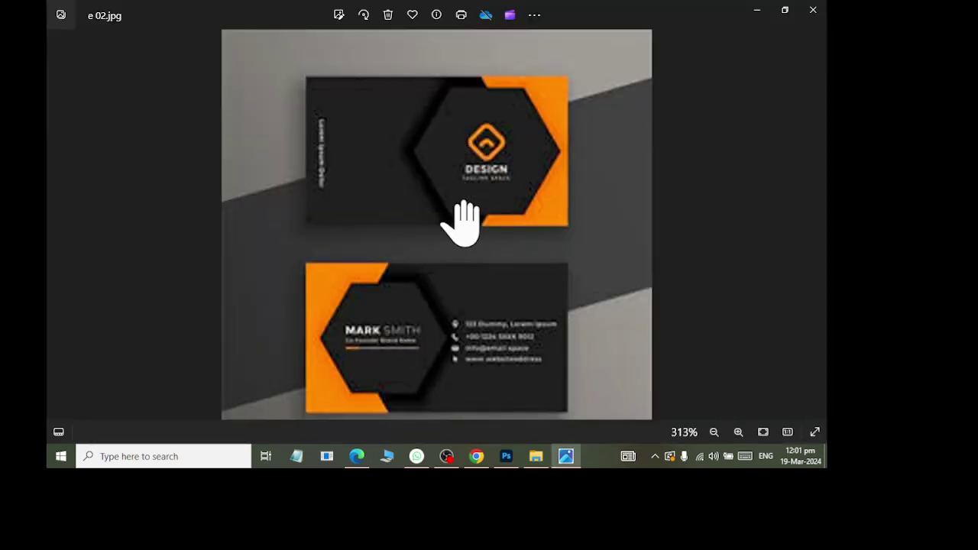
{"action": "key", "text": "alt+Tab"}
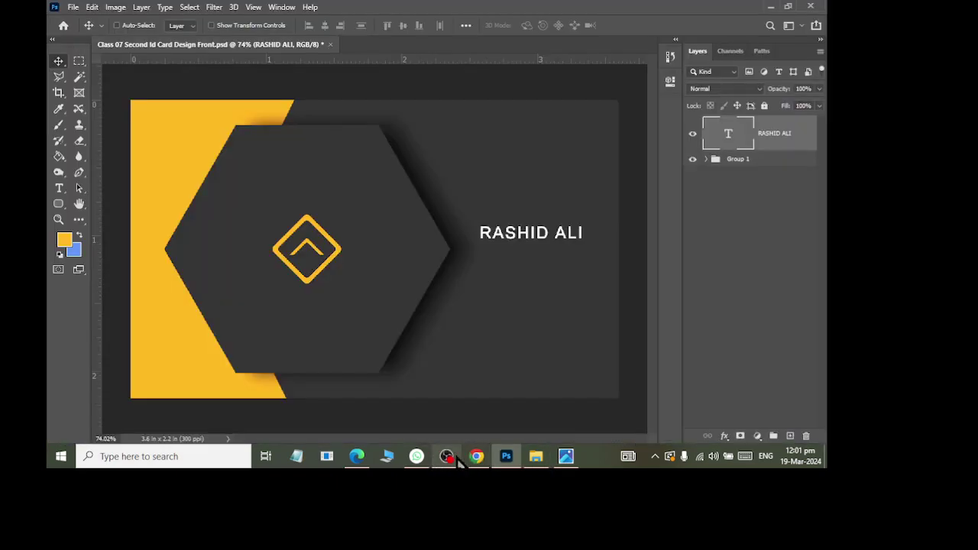
{"action": "left_click", "coordinate": [447, 456]}
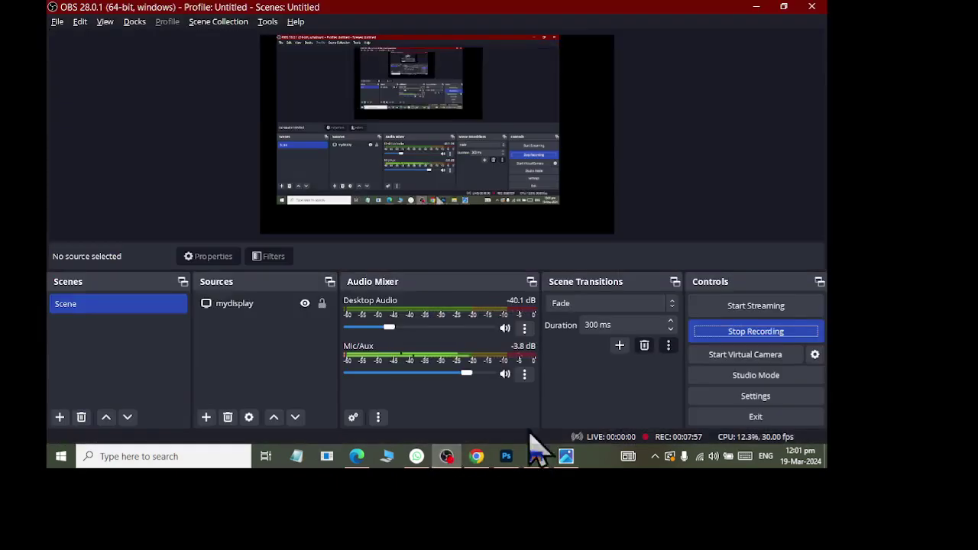